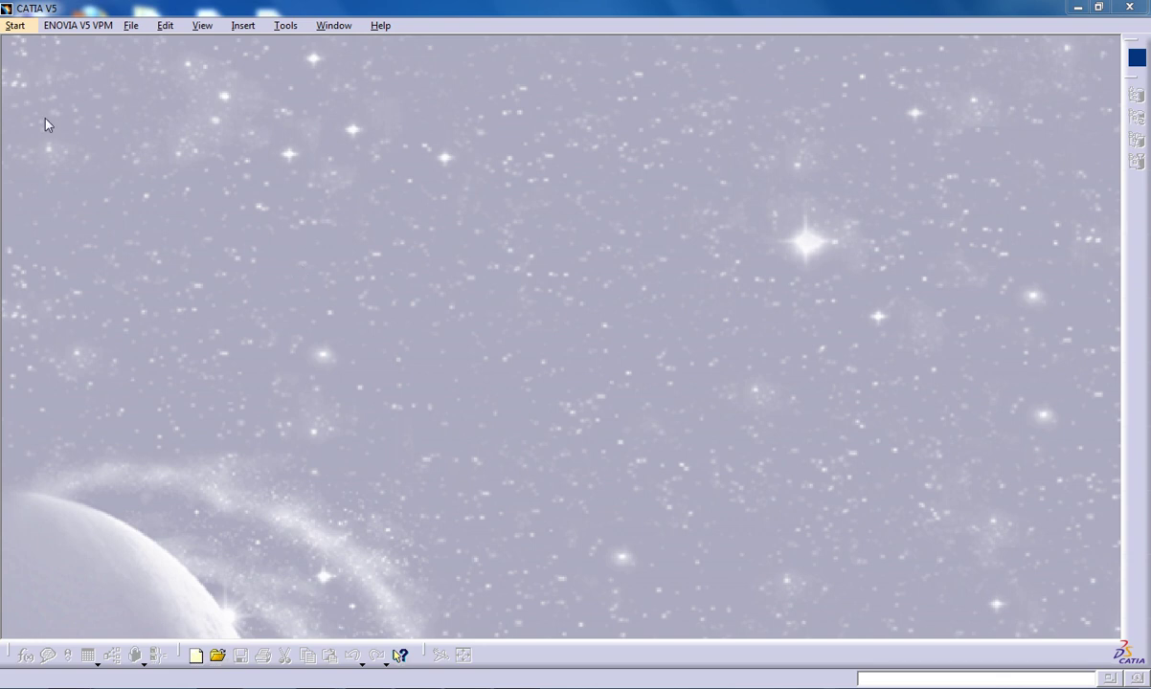
# Create a new Wireframe and Surface Design part, accepting the name Part1
pyautogui.click(15, 25)
pyautogui.moveTo(62, 64)
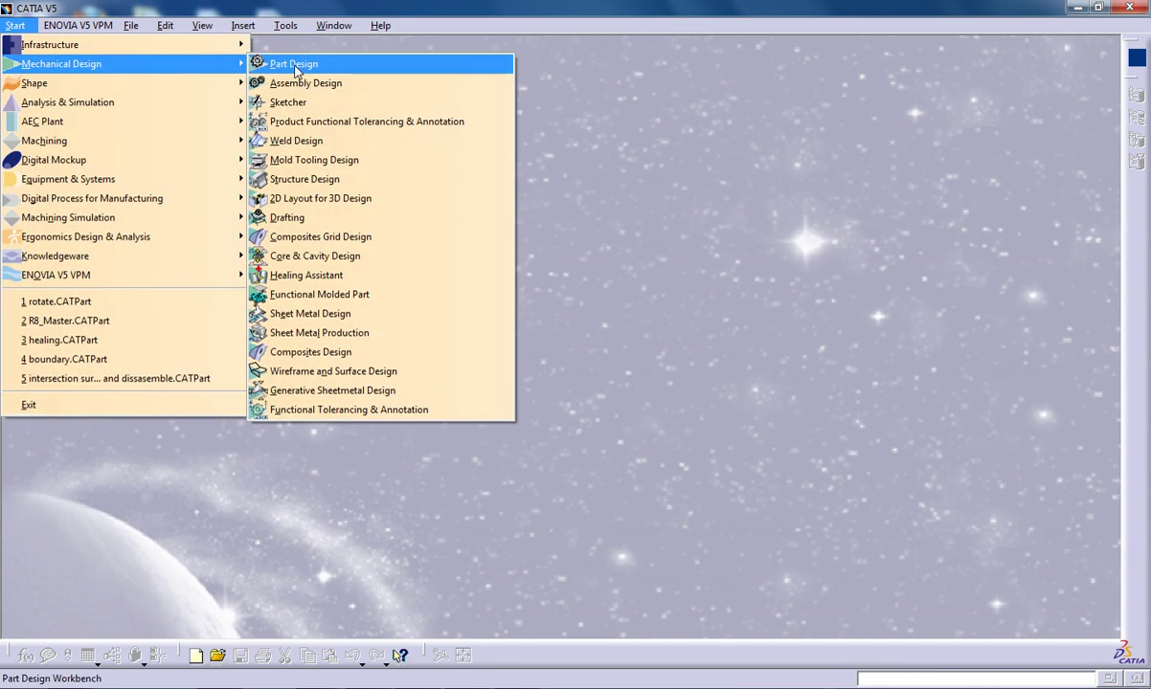
pyautogui.click(335, 372)
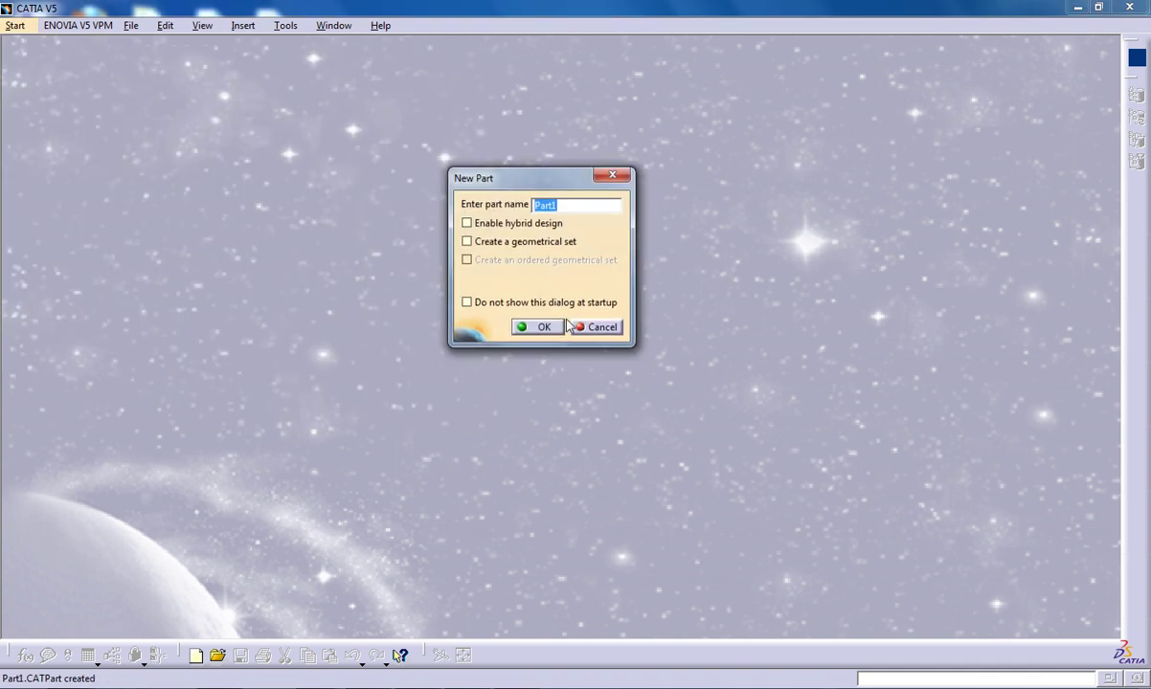
pyautogui.click(577, 323)
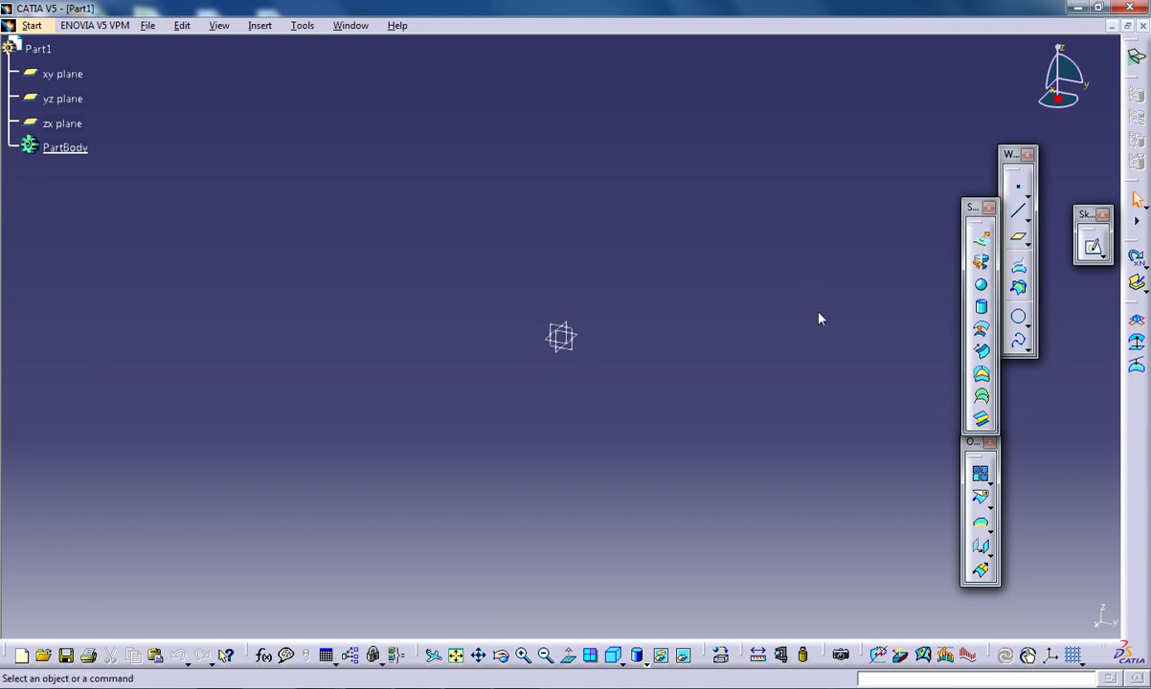
pyautogui.click(982, 473)
pyautogui.click(584, 339)
# Sketch a horizontal line below the origin on the xy plane
pyautogui.click(1093, 246)
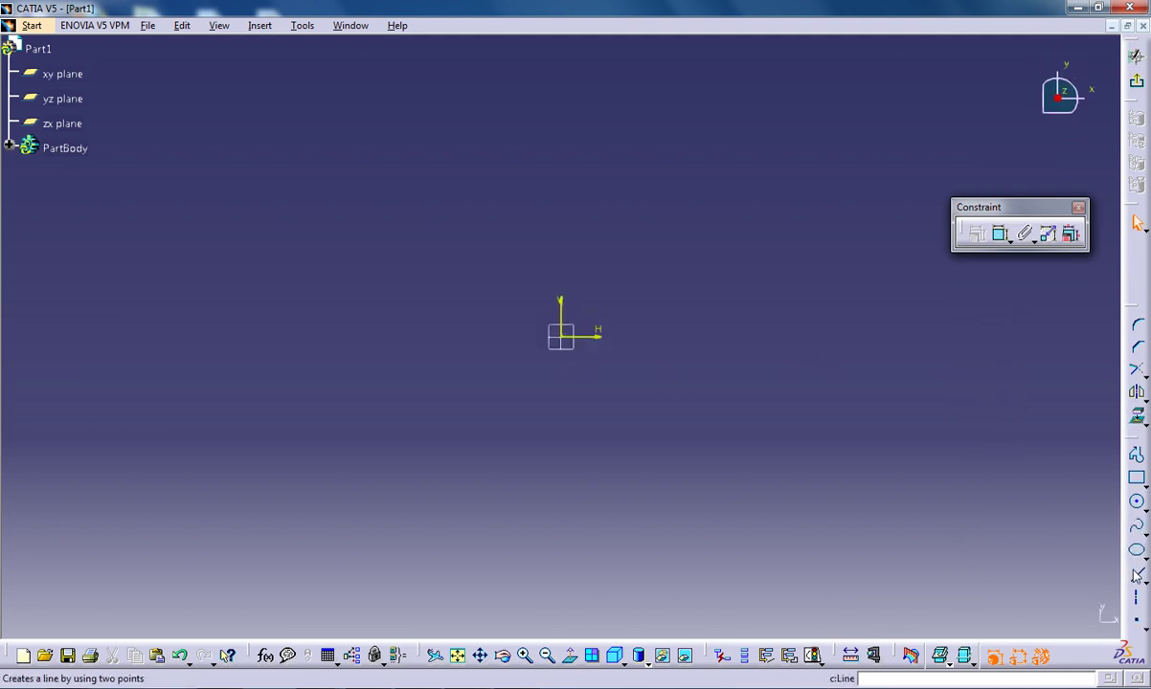
pyautogui.click(483, 403)
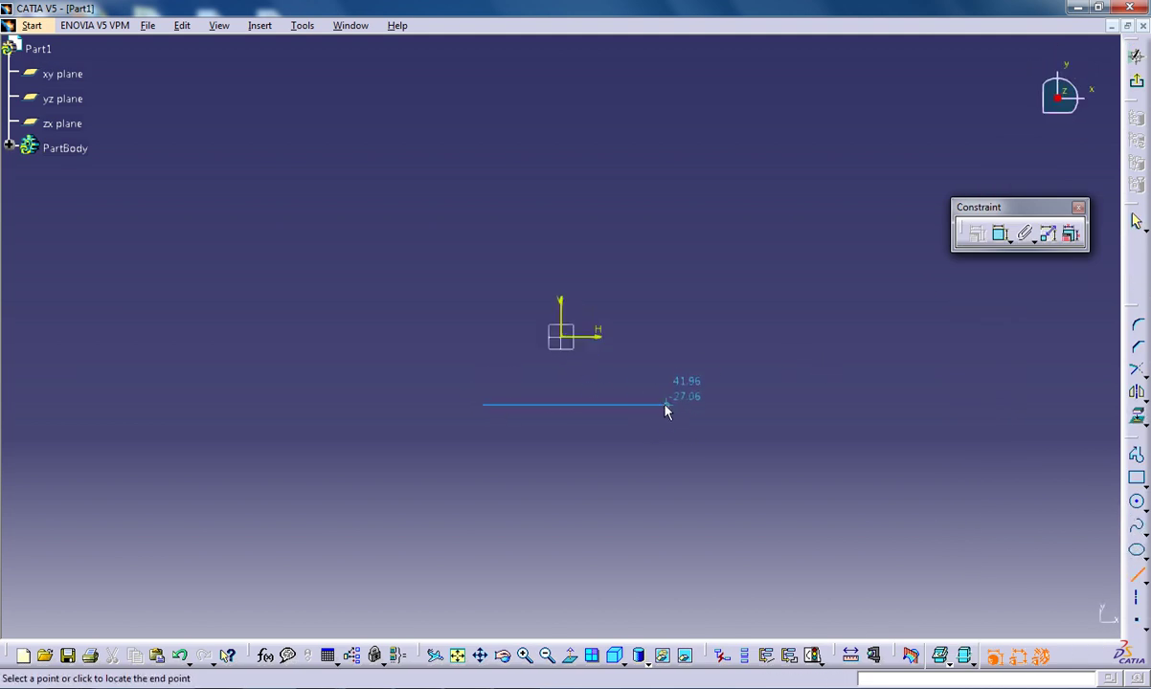
pyautogui.click(661, 404)
pyautogui.click(1137, 57)
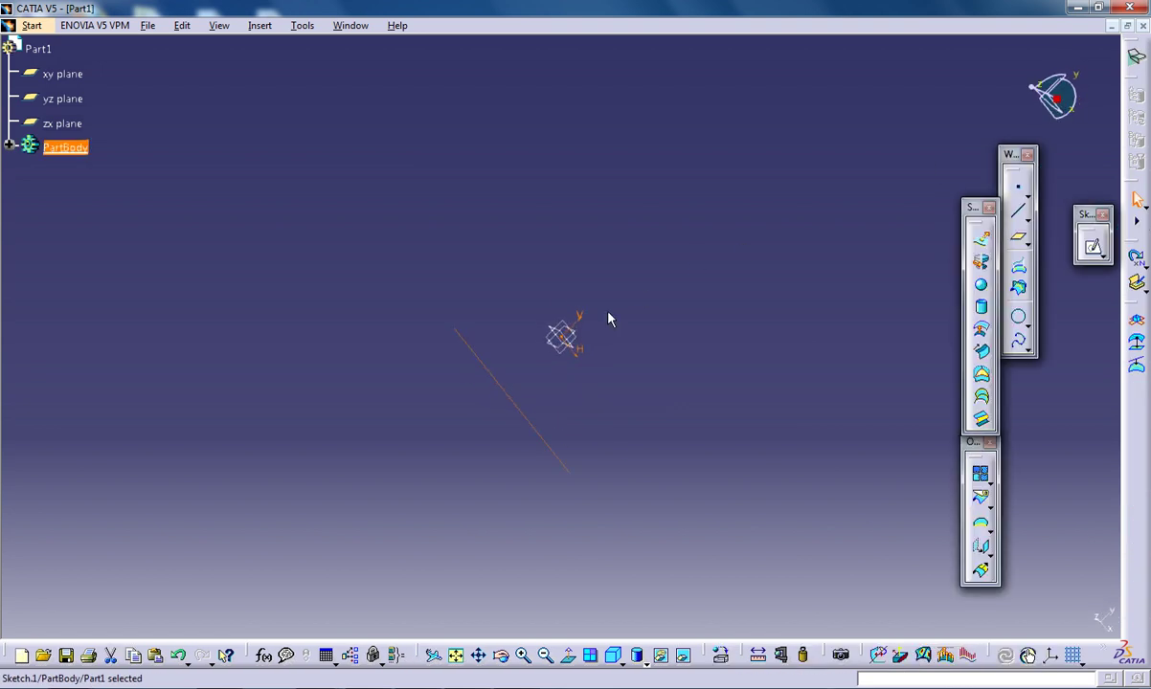
# Create three planes stacked 10 mm apart above the xy plane using Repeat object
pyautogui.click(596, 396)
pyautogui.click(586, 337)
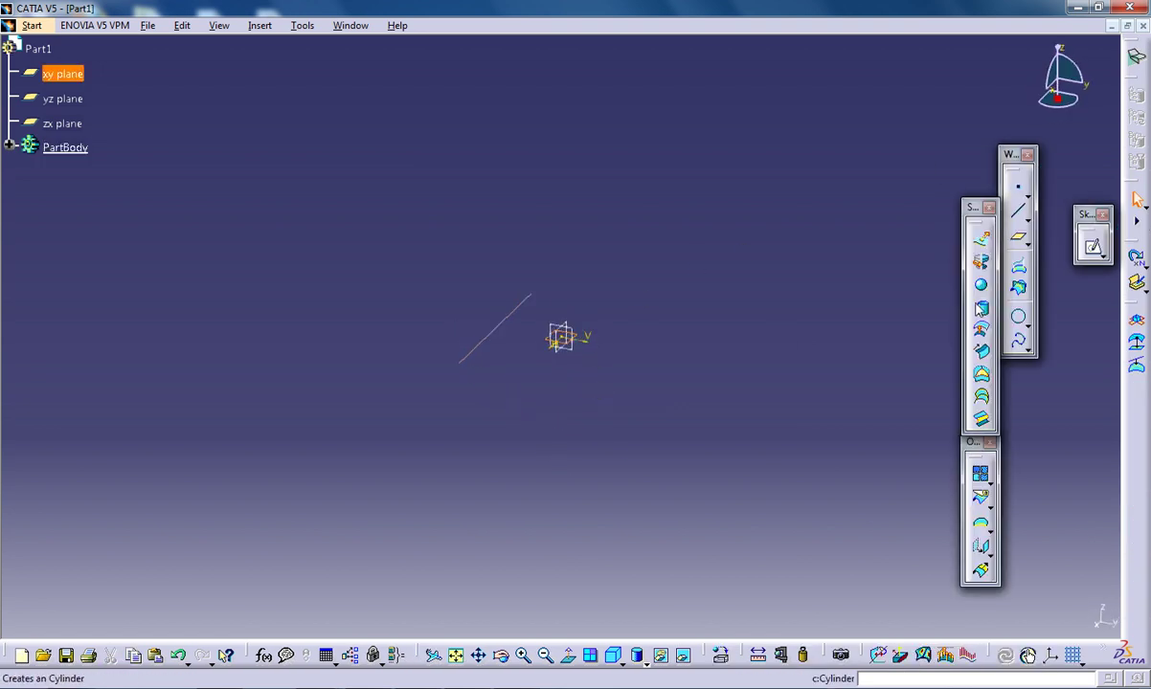
pyautogui.click(1017, 238)
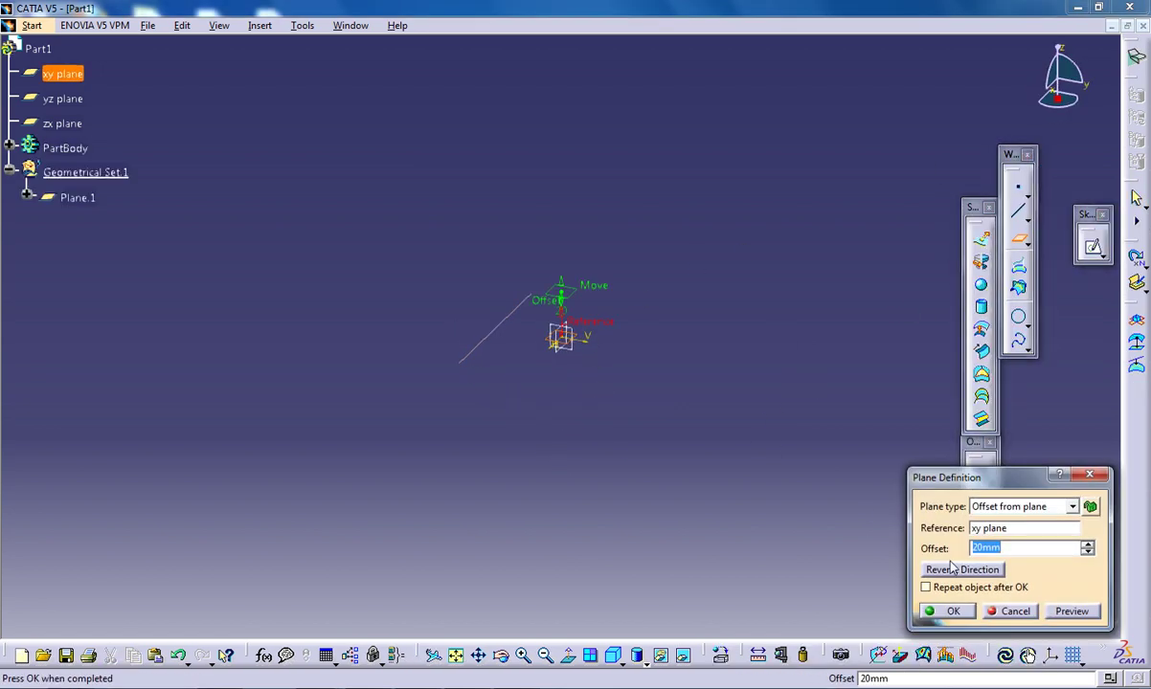
pyautogui.write('10')
pyautogui.click(927, 590)
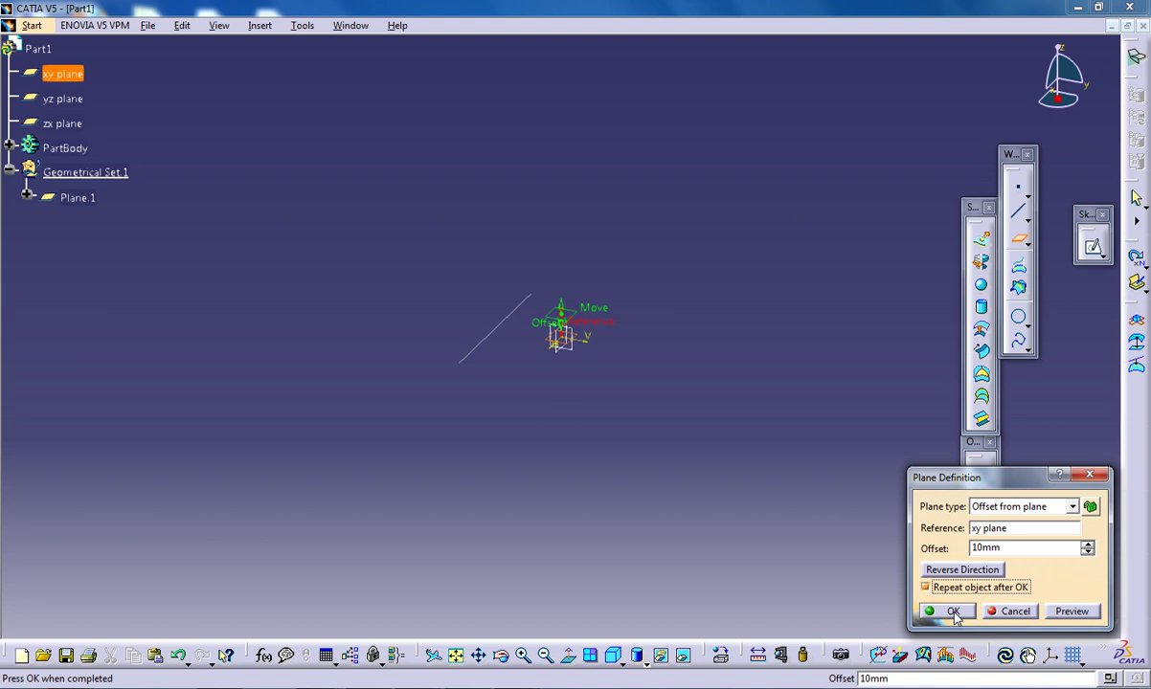
pyautogui.click(953, 612)
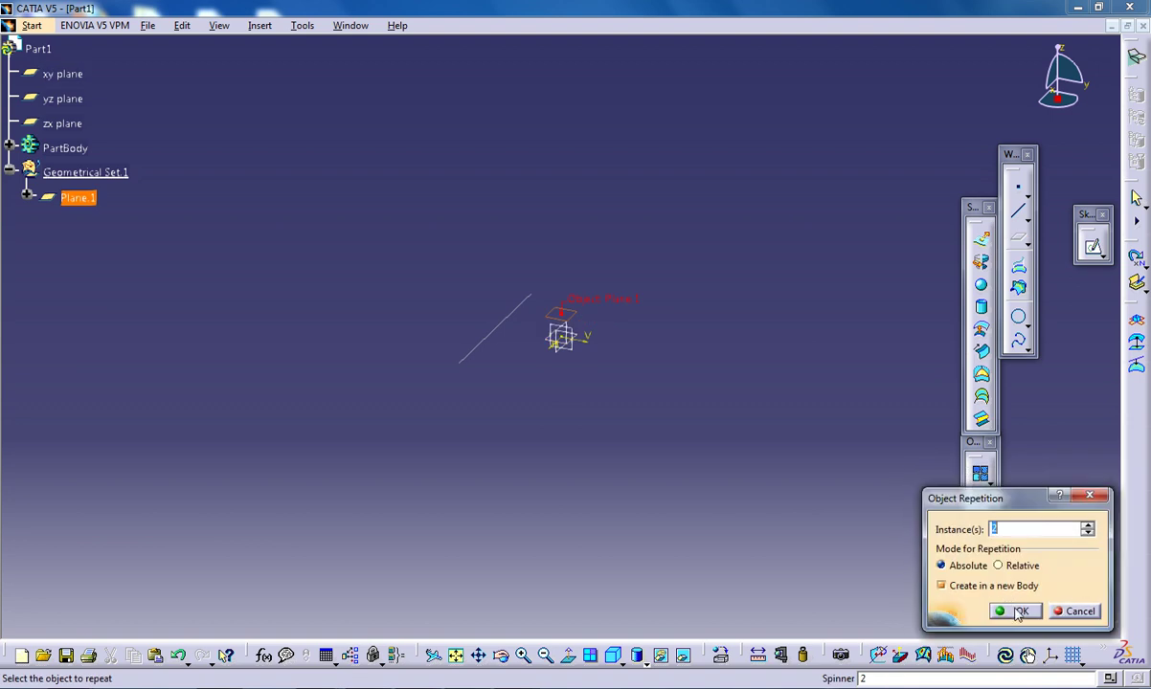
pyautogui.click(1018, 613)
pyautogui.moveTo(609, 316); pyautogui.dragTo(604, 300, button='middle')
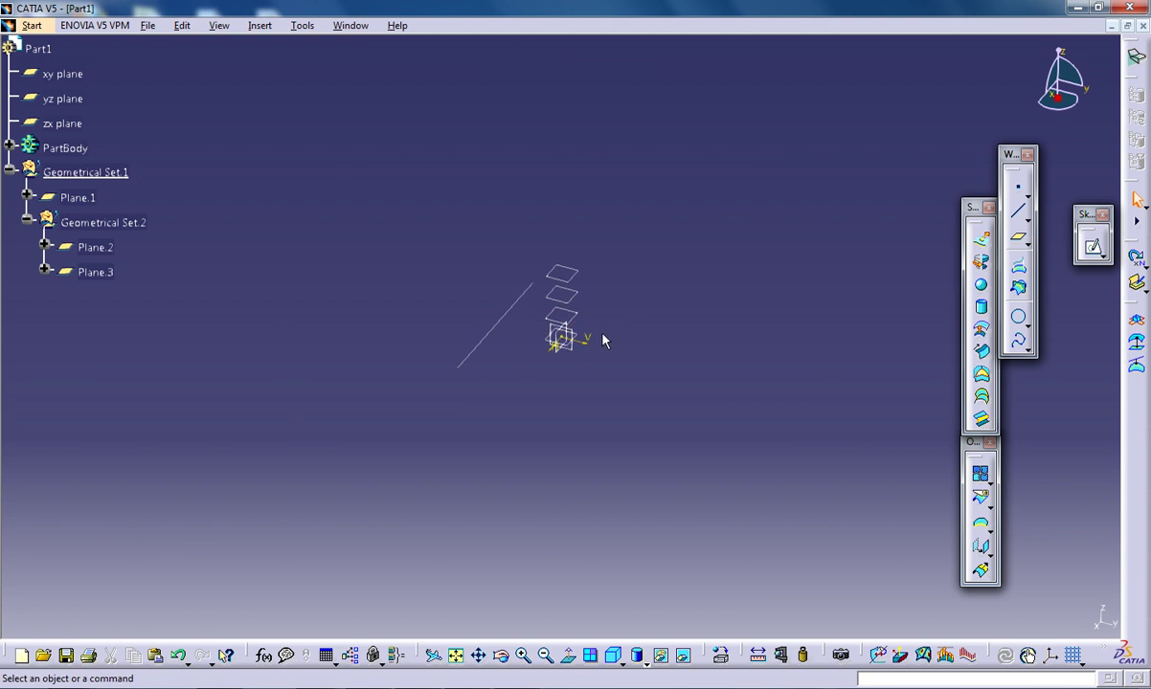
# Sketch a vertical line right of the origin on Plane.1
pyautogui.click(1092, 246)
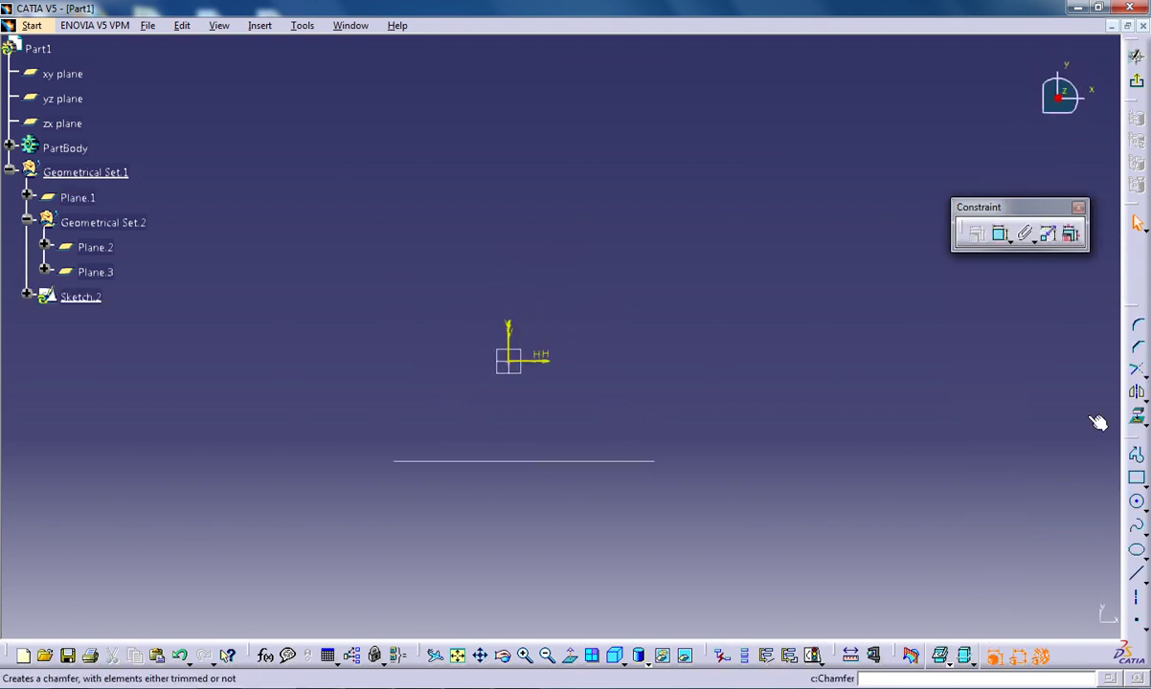
pyautogui.click(1137, 574)
pyautogui.click(654, 398)
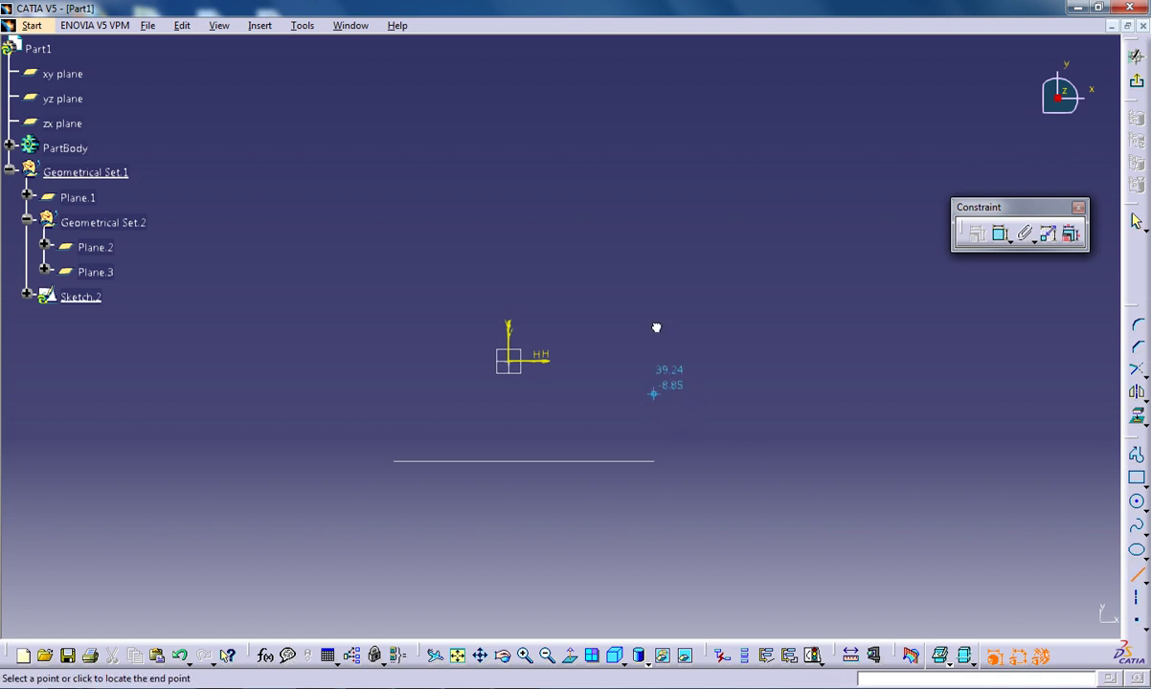
pyautogui.click(654, 216)
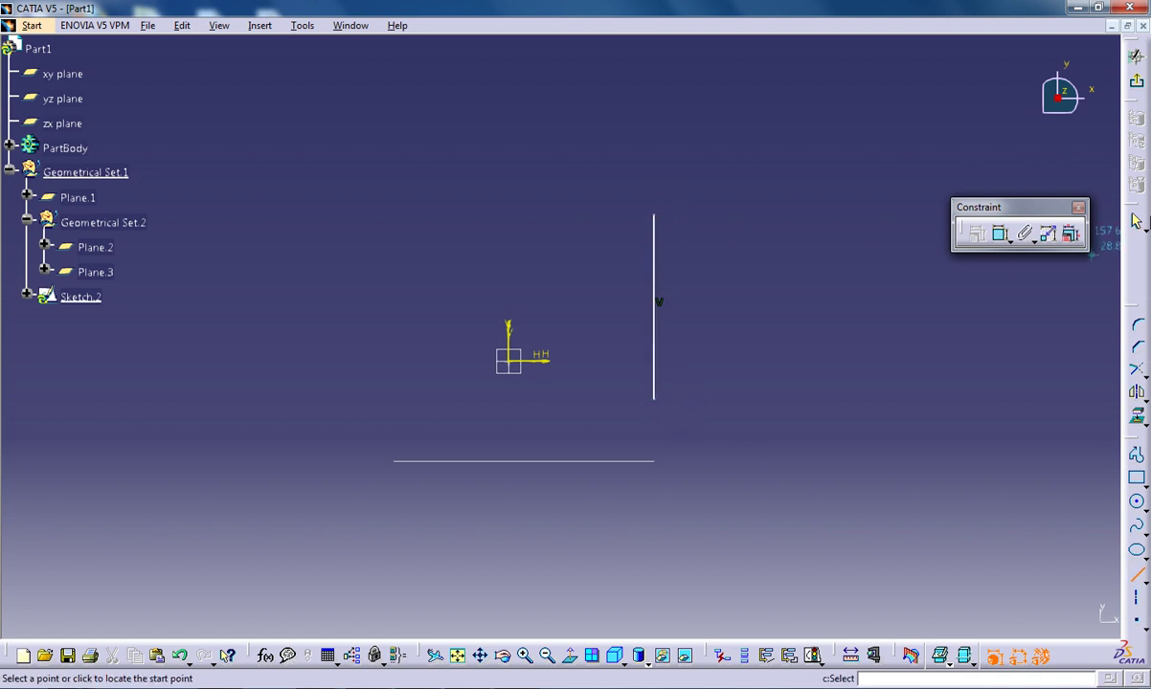
pyautogui.click(1136, 57)
# Sketch the top horizontal line on Plane.2
pyautogui.click(563, 277)
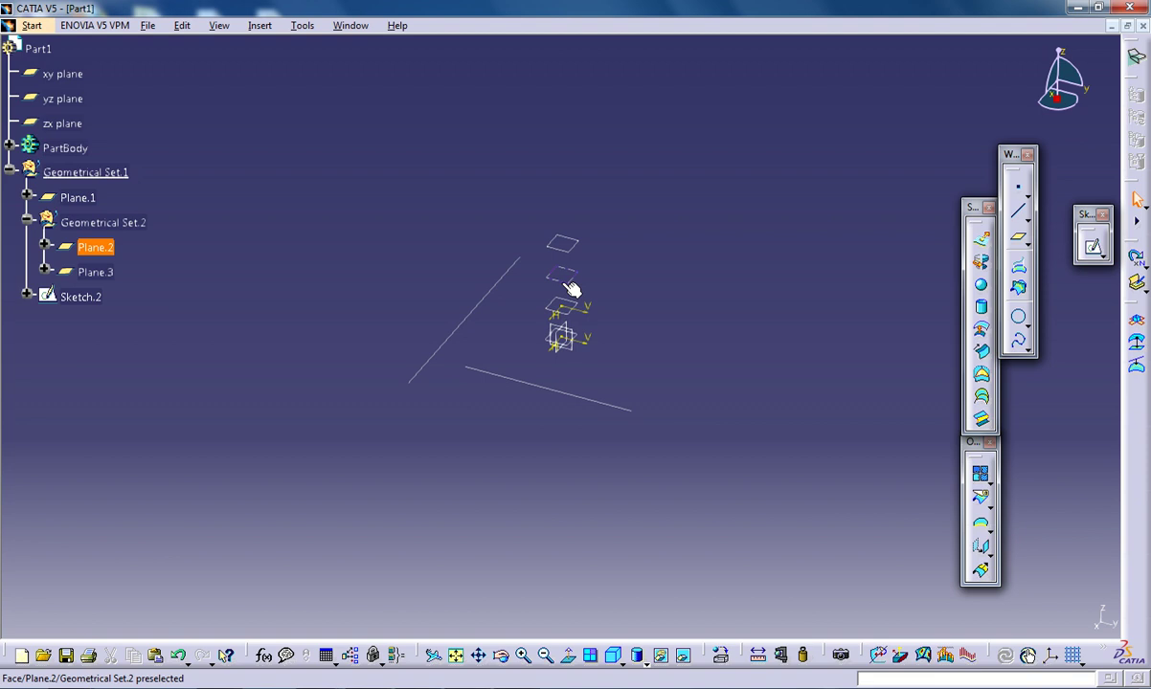
pyautogui.click(1093, 246)
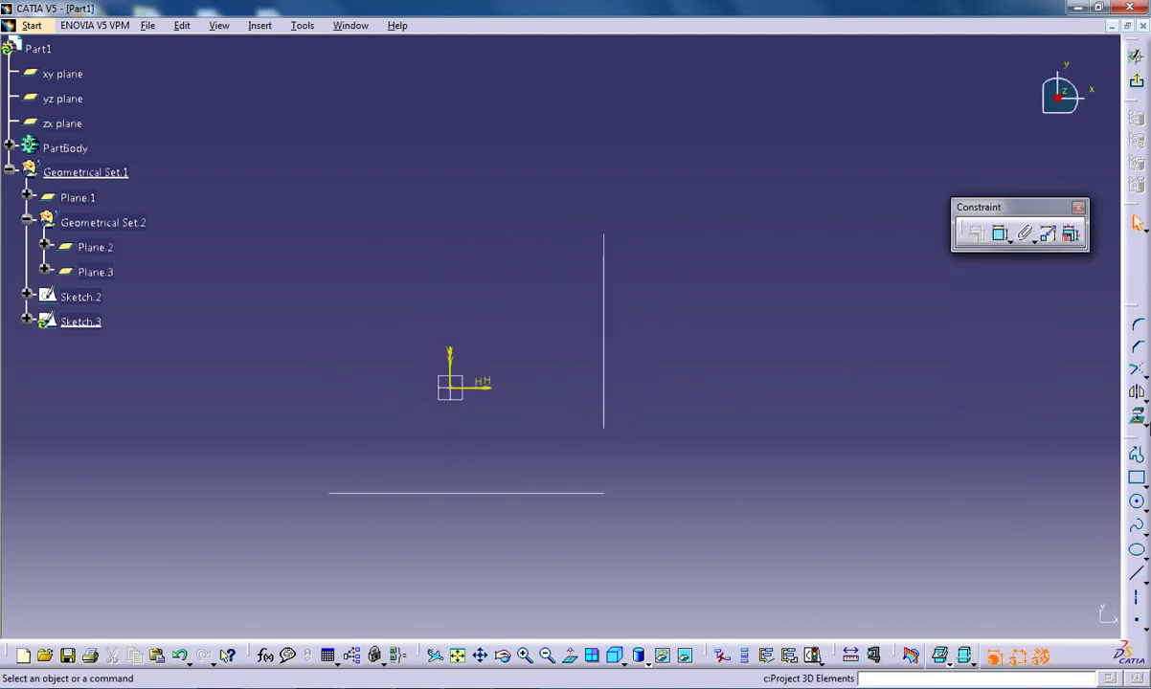
pyautogui.click(1137, 574)
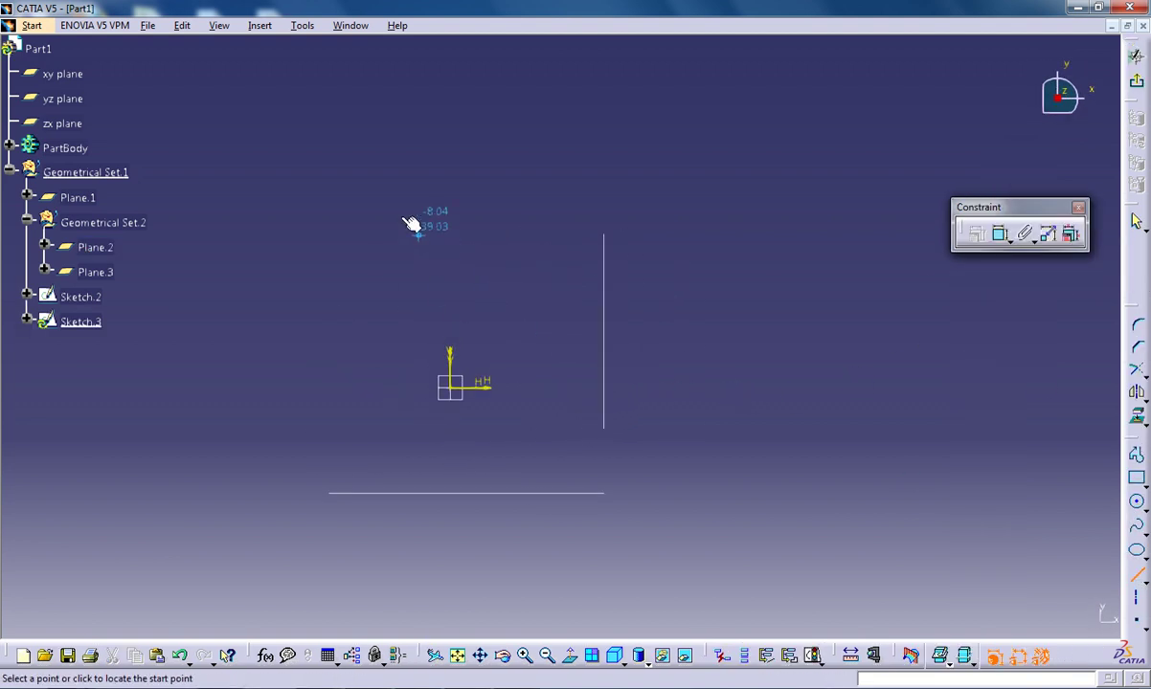
pyautogui.click(319, 199)
pyautogui.click(556, 199)
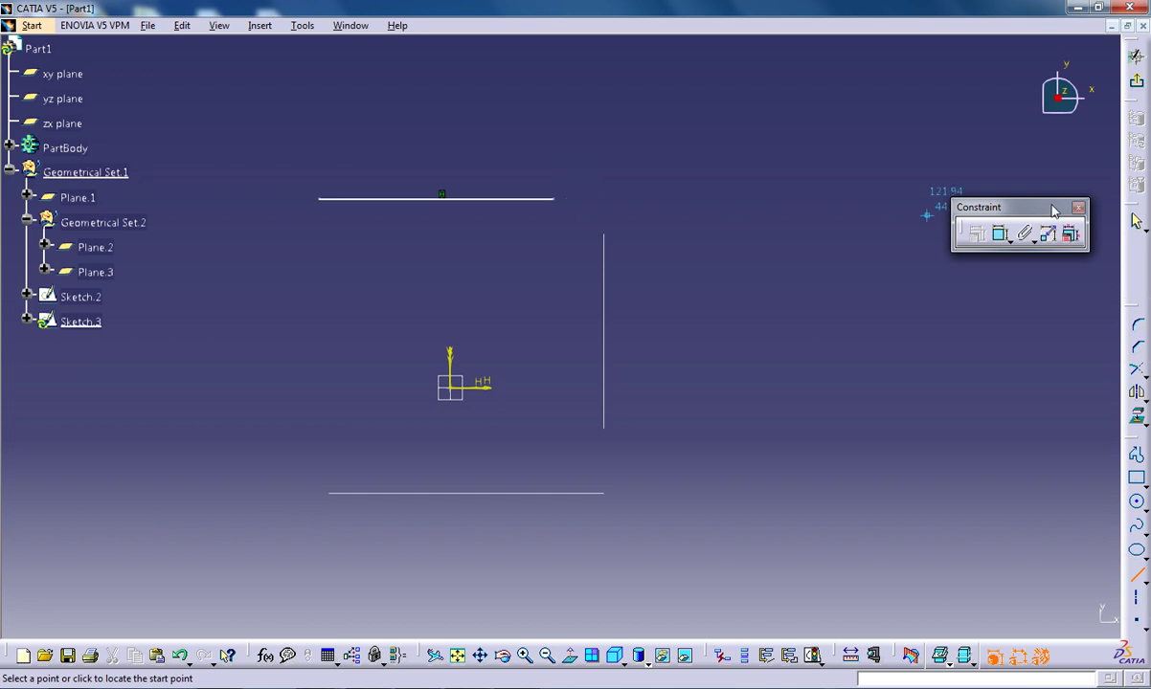
pyautogui.click(1137, 57)
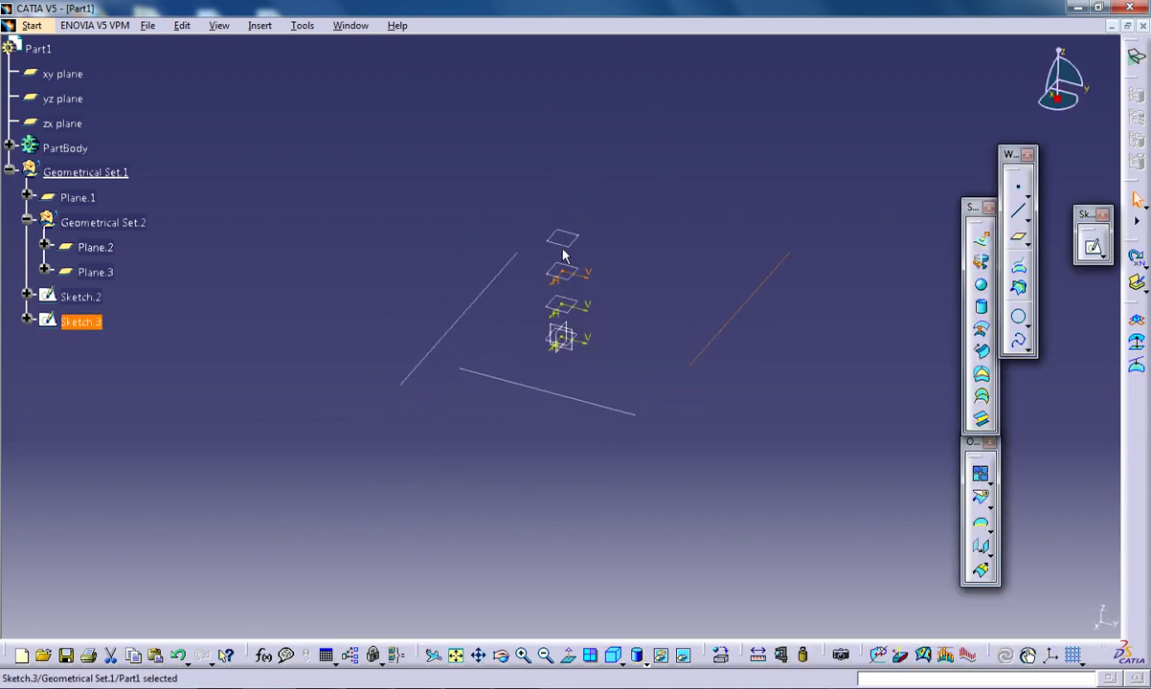
# Sketch the left vertical line on Plane.3
pyautogui.click(563, 238)
pyautogui.click(1095, 248)
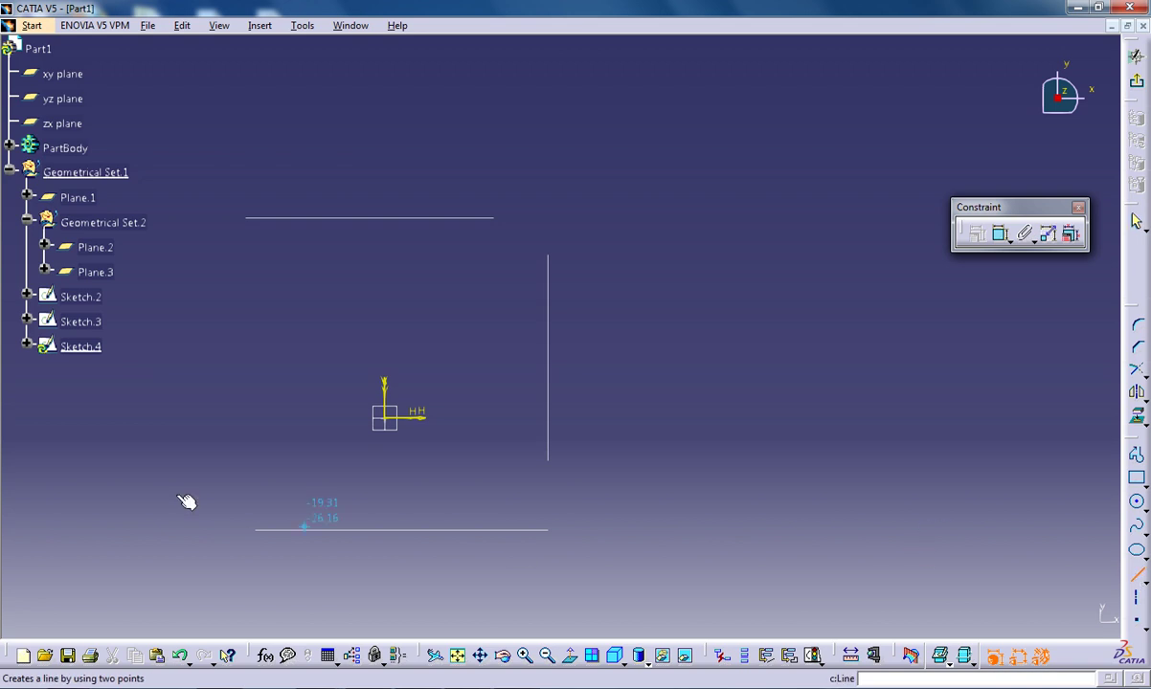
pyautogui.click(205, 277)
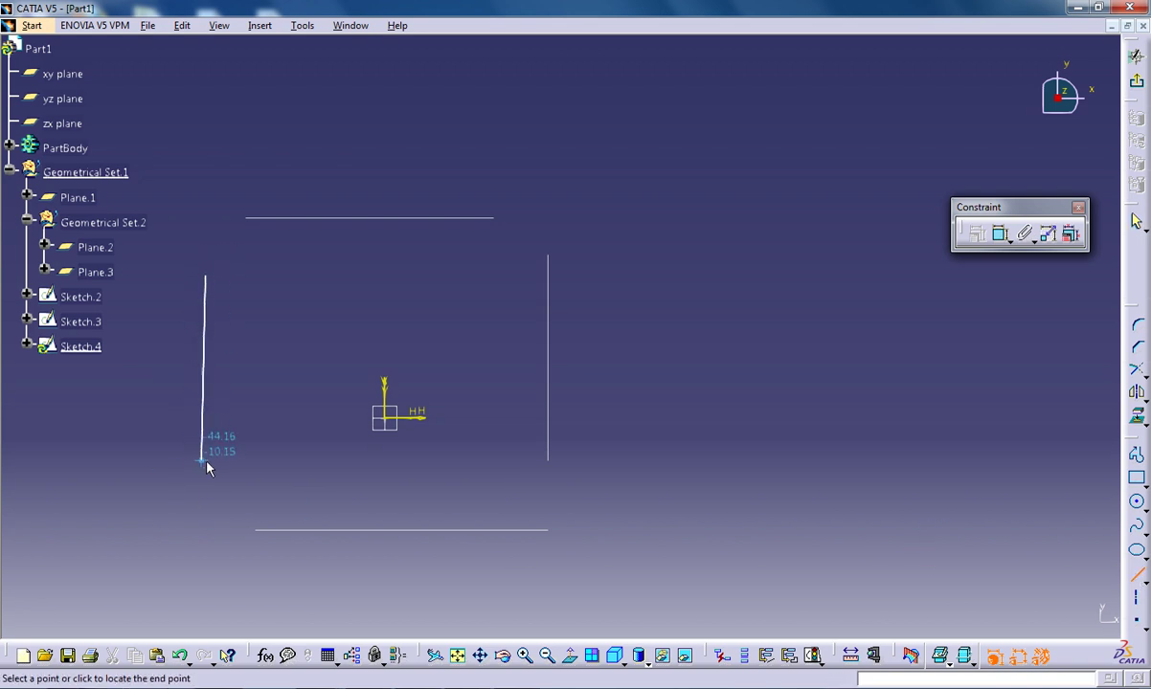
pyautogui.click(206, 462)
pyautogui.click(1137, 57)
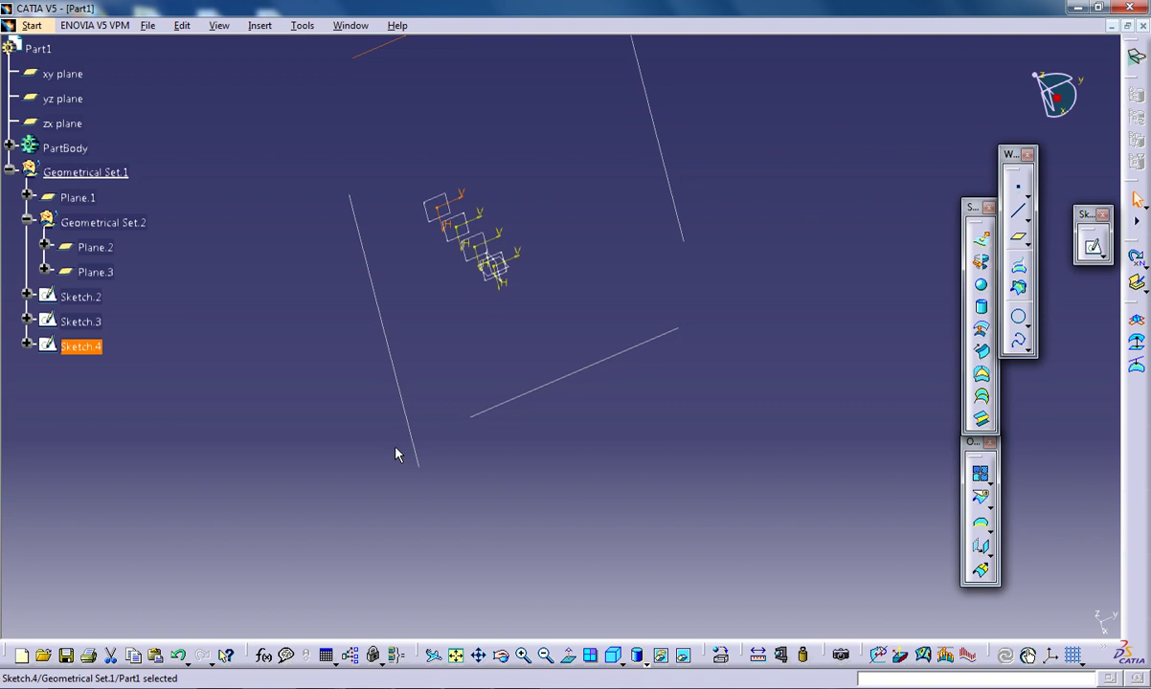
pyautogui.click(458, 314)
# Extrude the first sketch line 30 mm along the flipped Sketch.2 direction
pyautogui.click(980, 234)
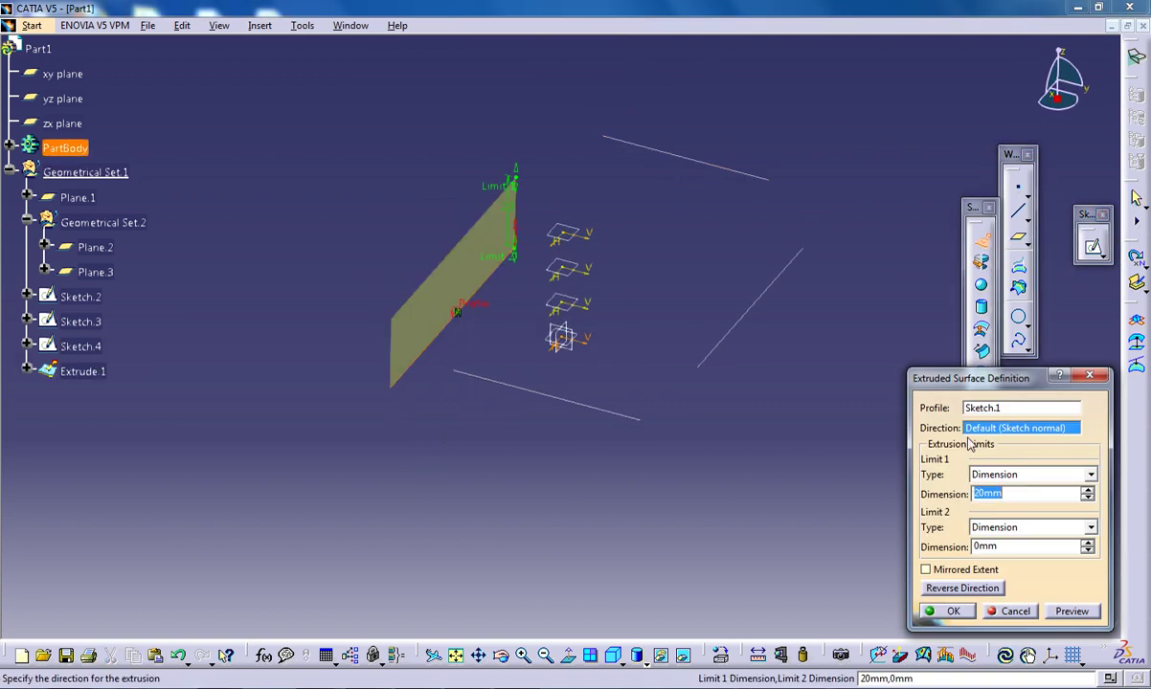
pyautogui.click(588, 405)
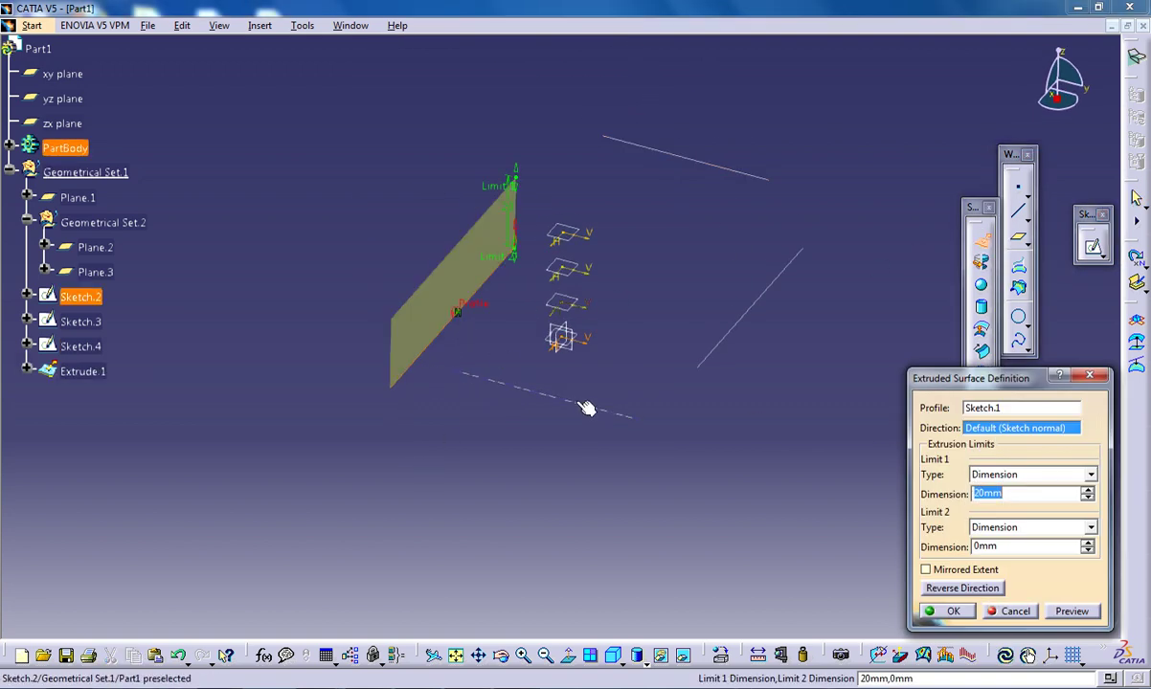
pyautogui.click(967, 588)
pyautogui.doubleClick(958, 494)
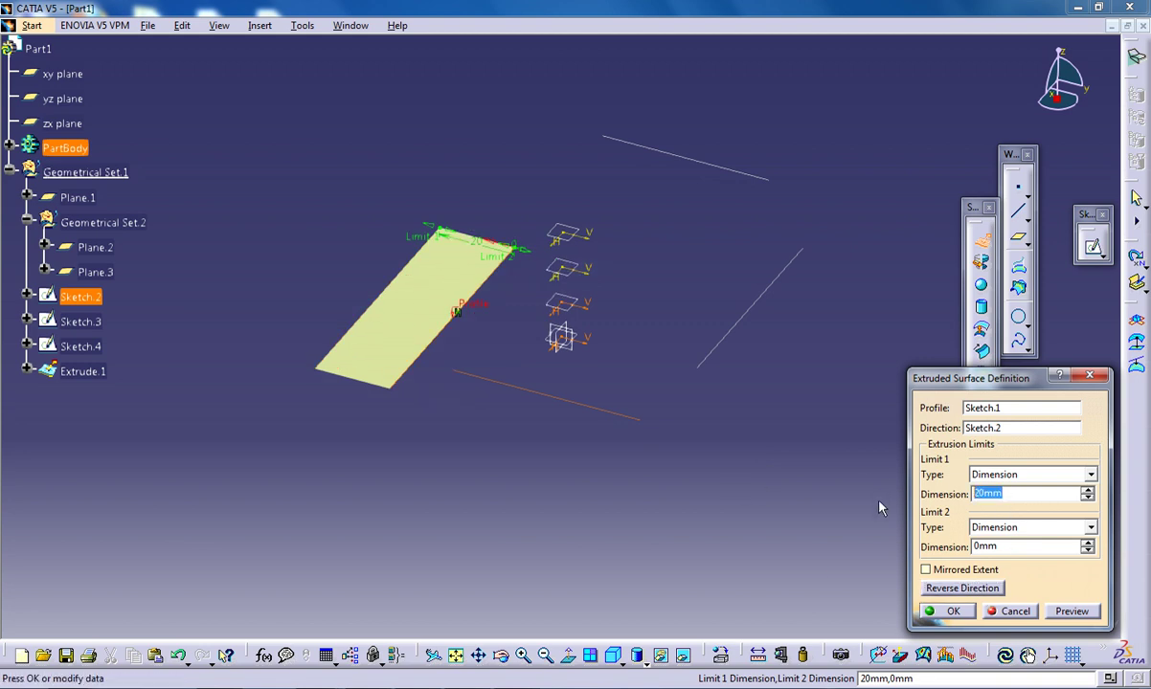
pyautogui.write('30')
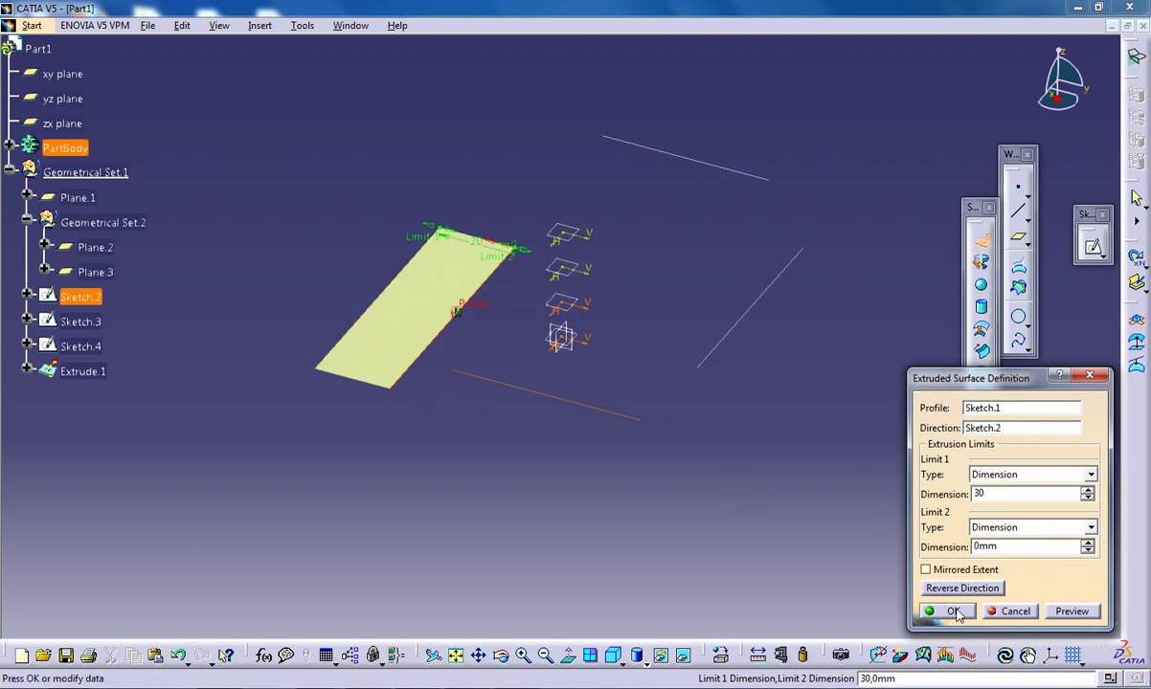
pyautogui.click(956, 614)
pyautogui.click(531, 392)
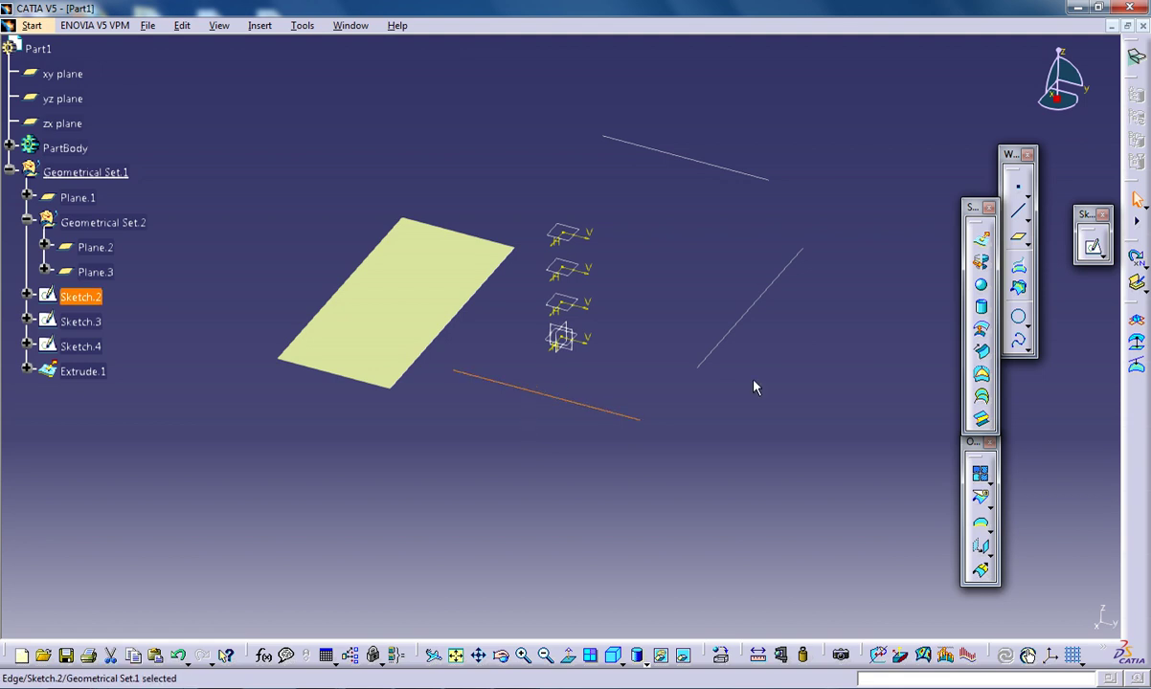
# Extrude Sketch.2 along Sketch.3, and Sketch.3 along Sketch.2, into surfaces
pyautogui.click(980, 238)
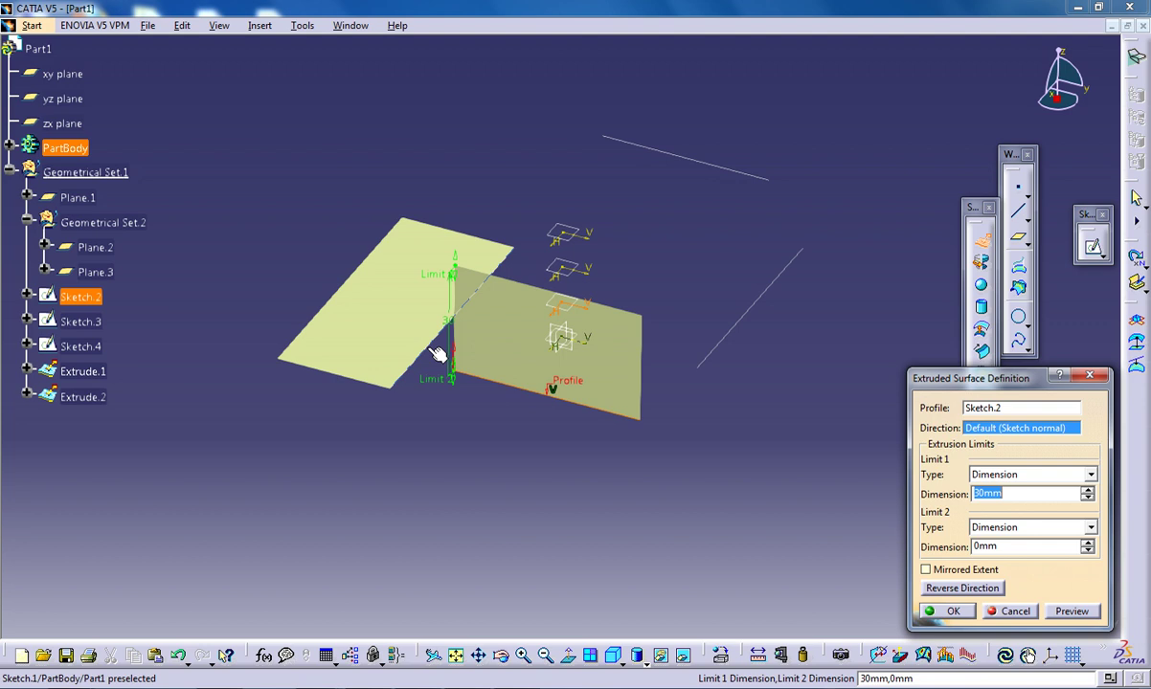
pyautogui.click(754, 320)
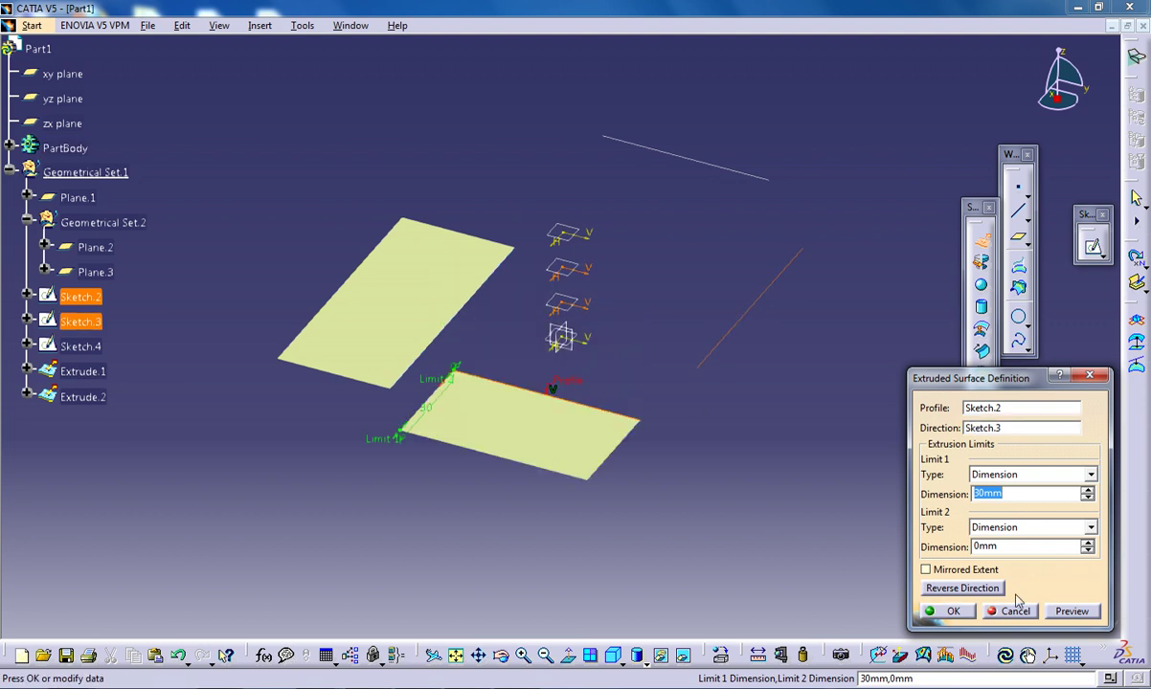
pyautogui.click(950, 611)
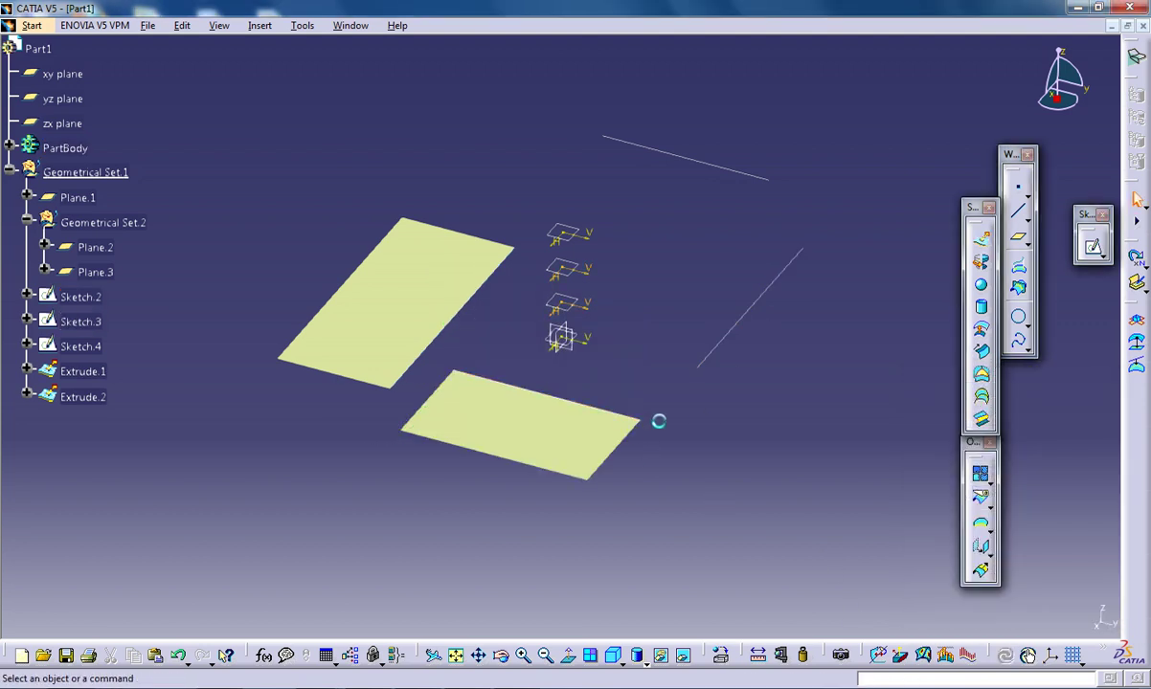
pyautogui.click(727, 337)
pyautogui.write('c:Extrude')
pyautogui.press('Return')
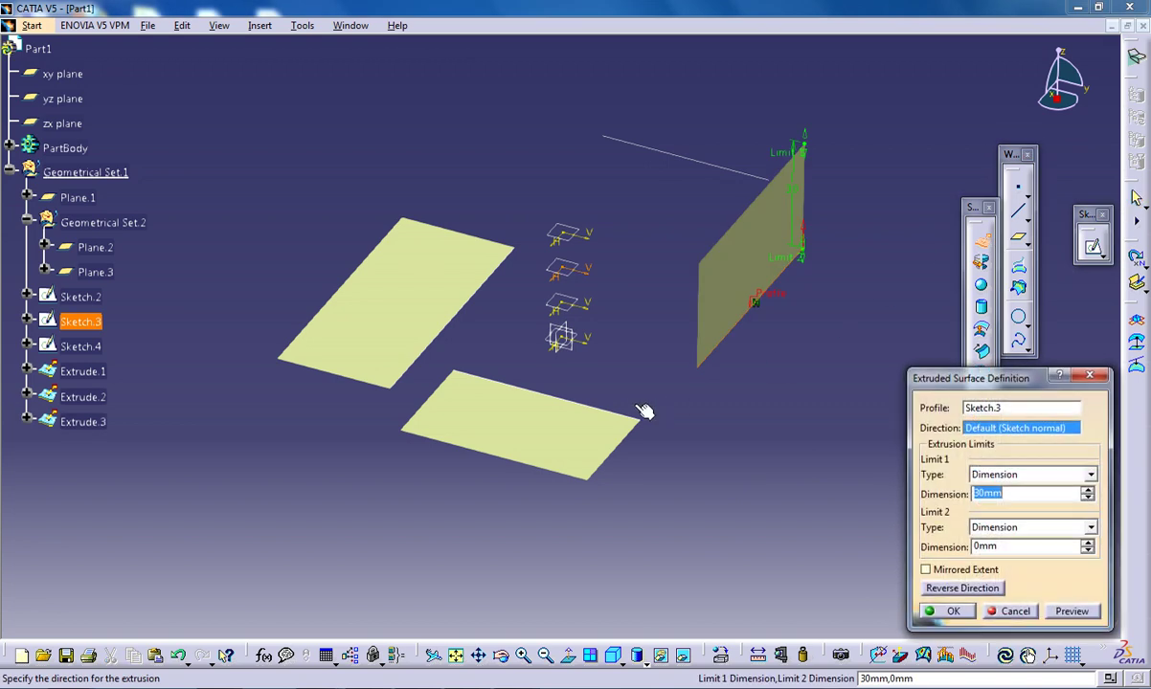
pyautogui.click(614, 412)
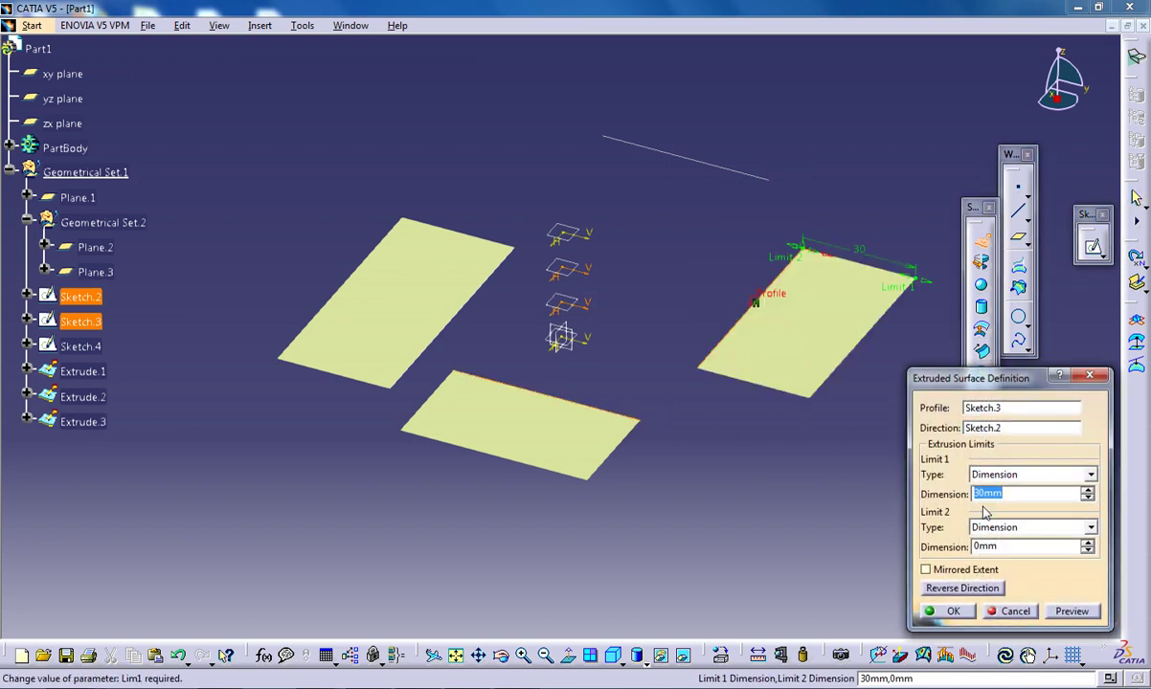
pyautogui.click(967, 607)
pyautogui.click(730, 171)
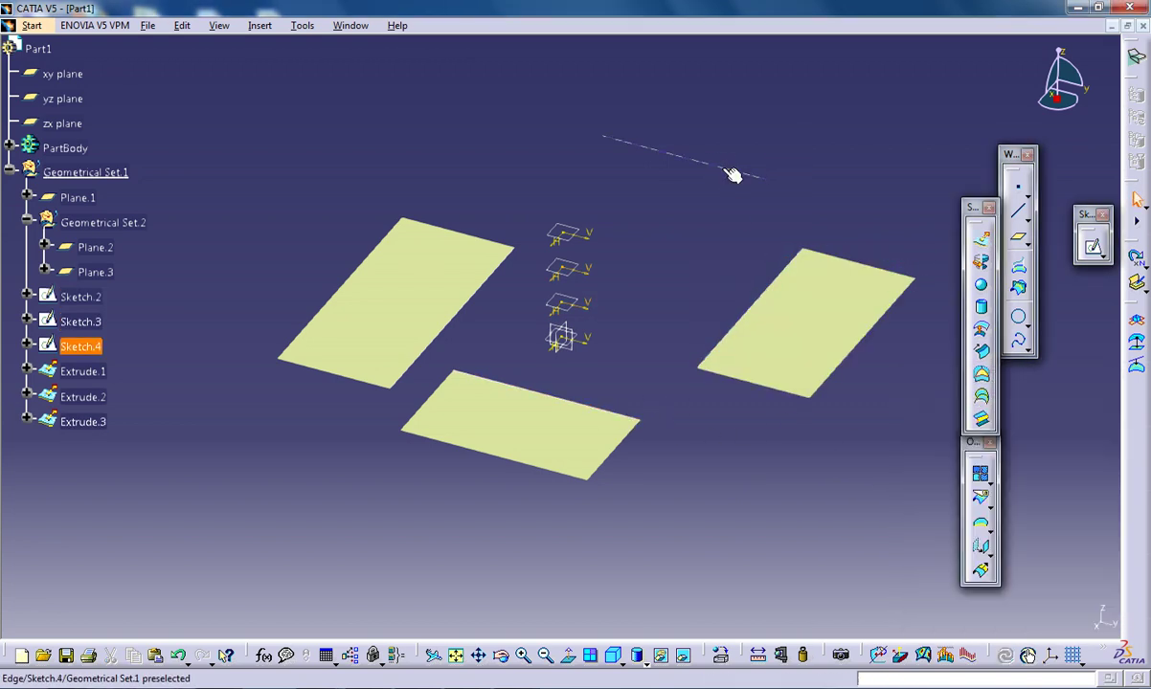
# Extrude Sketch.4 30 mm along the Sketch.1 line as Extrude.4
pyautogui.click(981, 246)
pyautogui.moveTo(688, 150); pyautogui.dragTo(783, 254, button='middle')
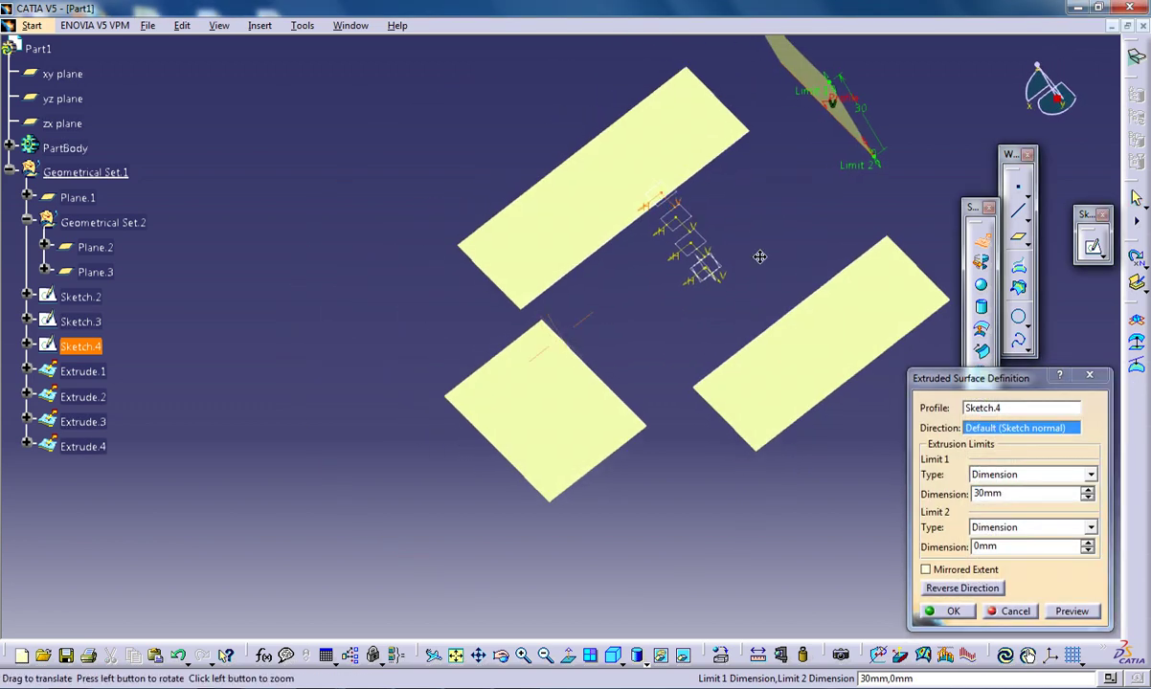
pyautogui.click(794, 174)
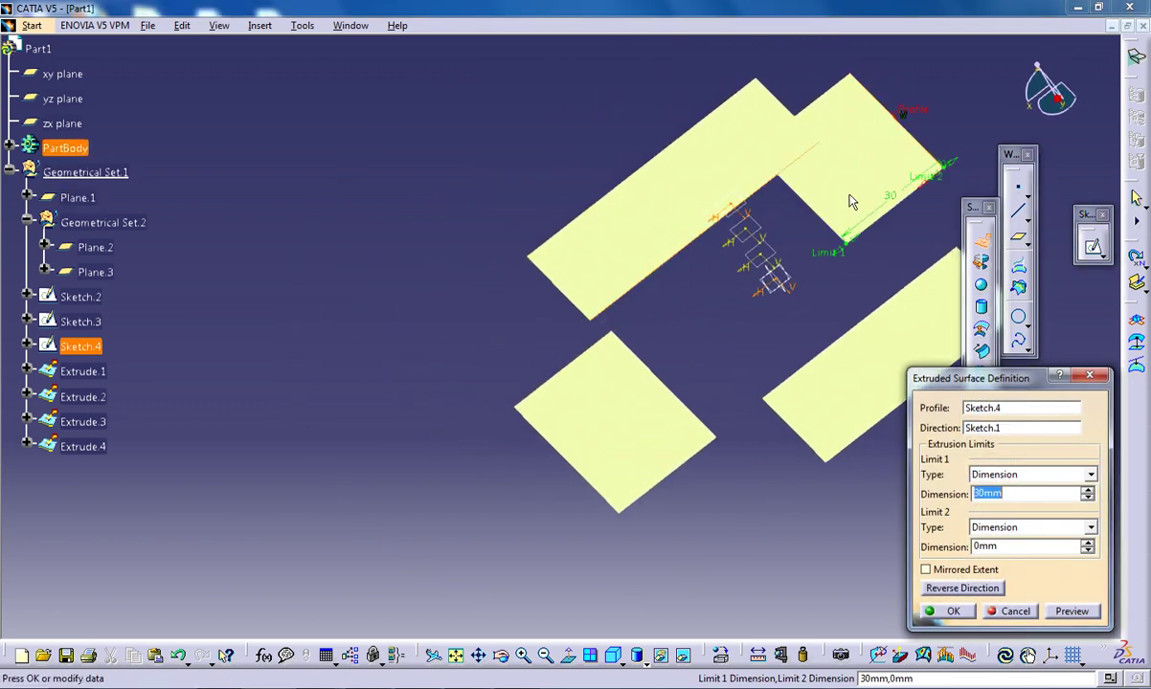
pyautogui.moveTo(862, 246)
pyautogui.mouseDown(button='middle')
pyautogui.moveTo(617, 232)
pyautogui.moveTo(413, 482)
pyautogui.moveTo(579, 468)
pyautogui.mouseUp(button='middle')
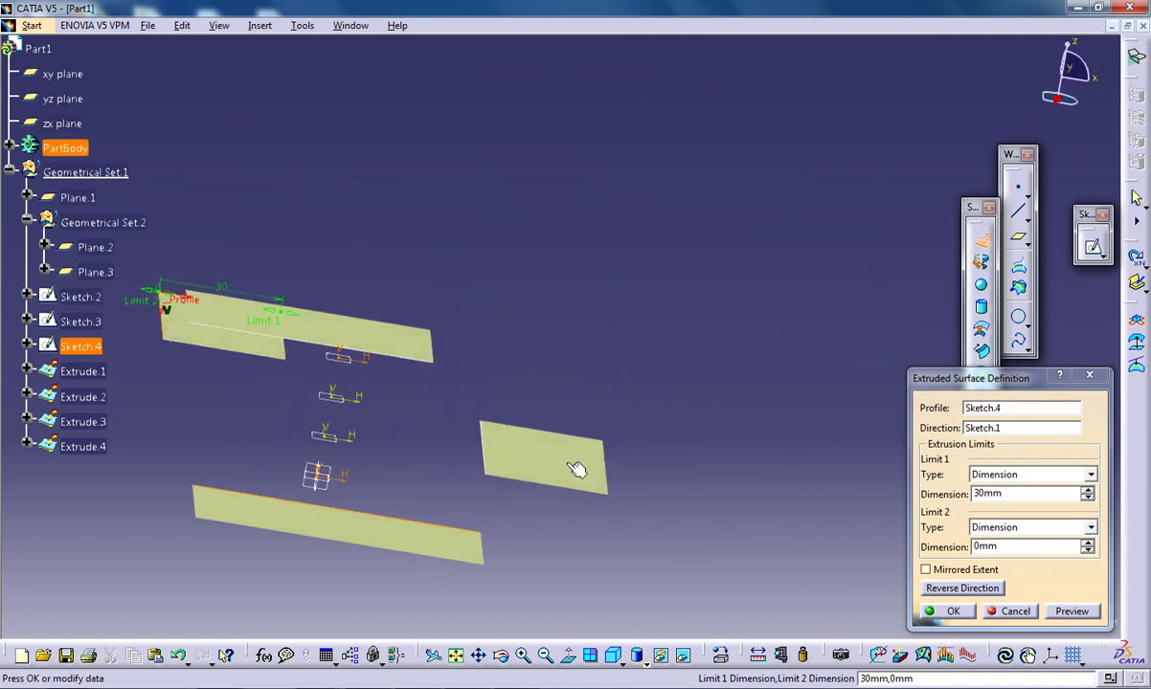
pyautogui.click(954, 613)
pyautogui.moveTo(418, 360)
pyautogui.mouseDown(button='middle')
pyautogui.moveTo(283, 406)
pyautogui.moveTo(440, 488)
pyautogui.moveTo(497, 439)
pyautogui.mouseUp(button='middle')
pyautogui.moveTo(565, 457); pyautogui.dragTo(542, 396, button='middle')
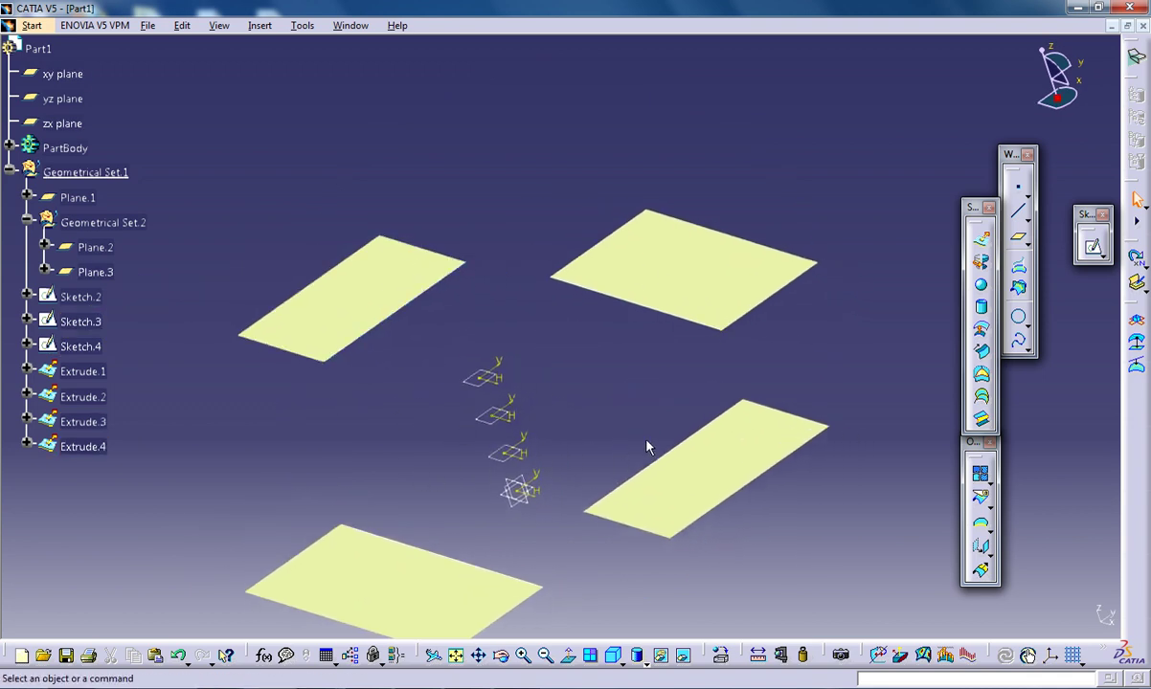
# Draw point-to-point lines linking the bottom, right and top-right surface corners
pyautogui.moveTo(639, 430); pyautogui.dragTo(637, 416, button='middle')
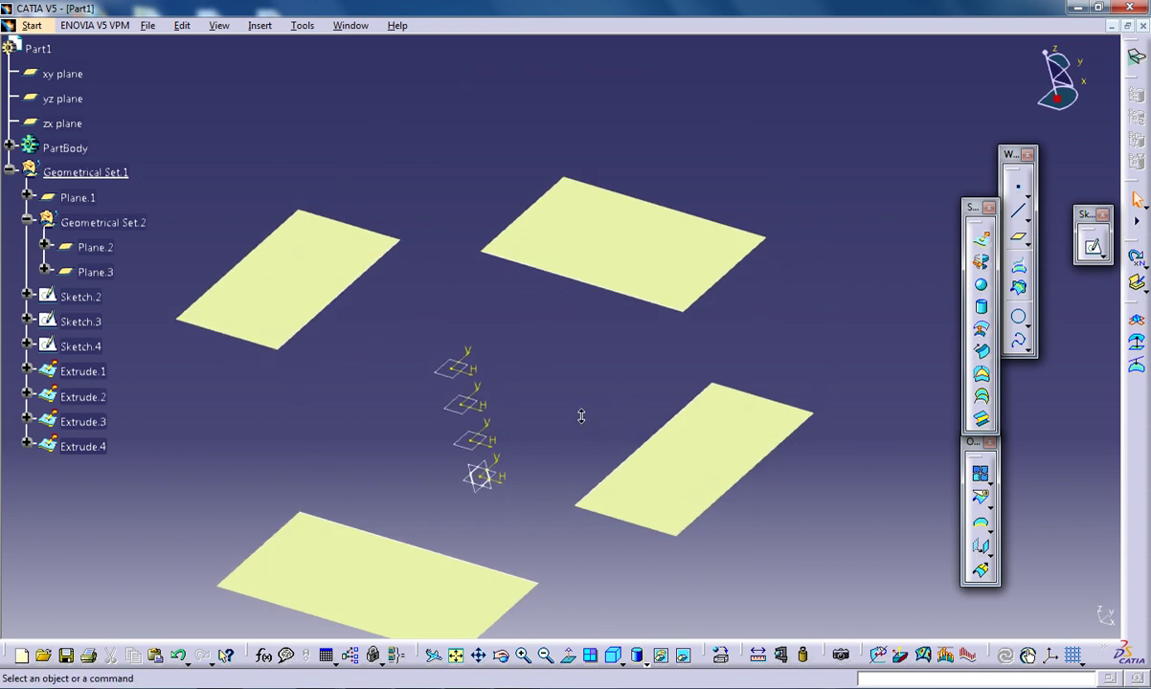
pyautogui.click(1018, 210)
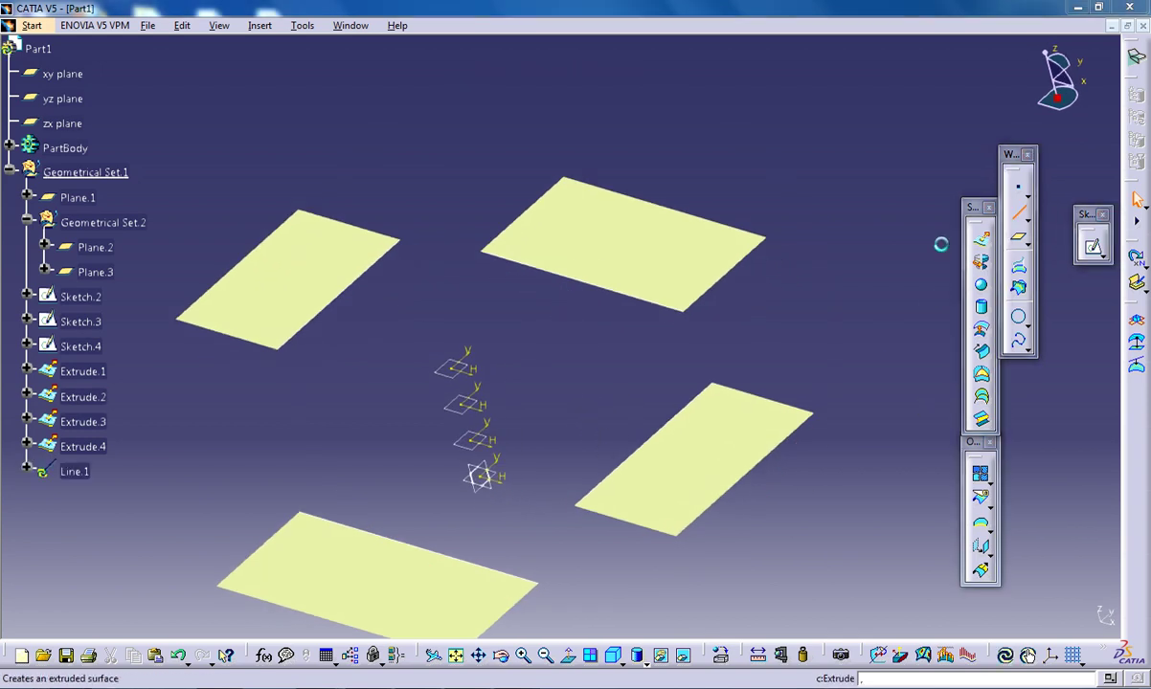
pyautogui.click(537, 581)
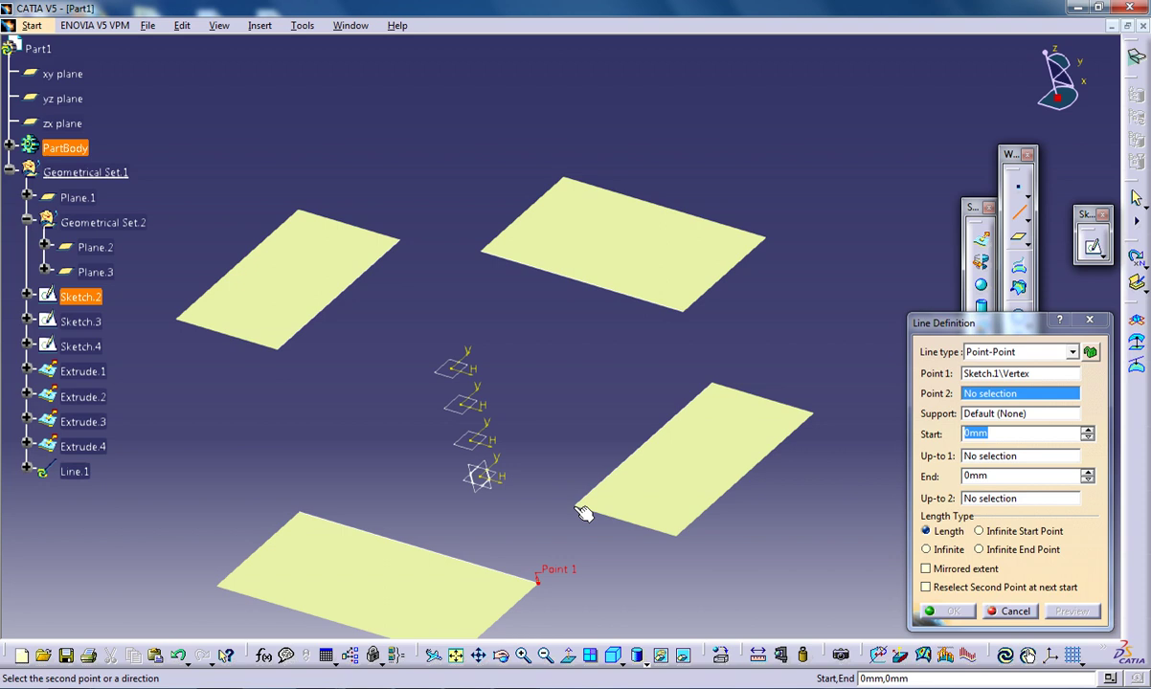
pyautogui.click(574, 500)
pyautogui.click(948, 613)
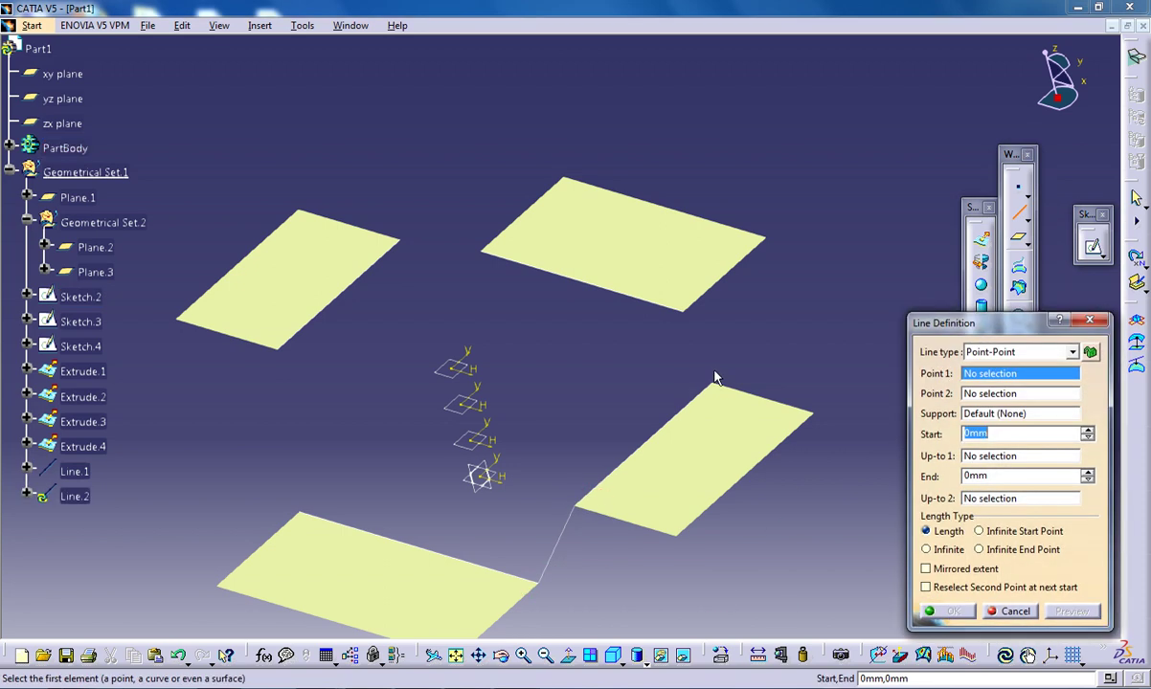
pyautogui.click(712, 383)
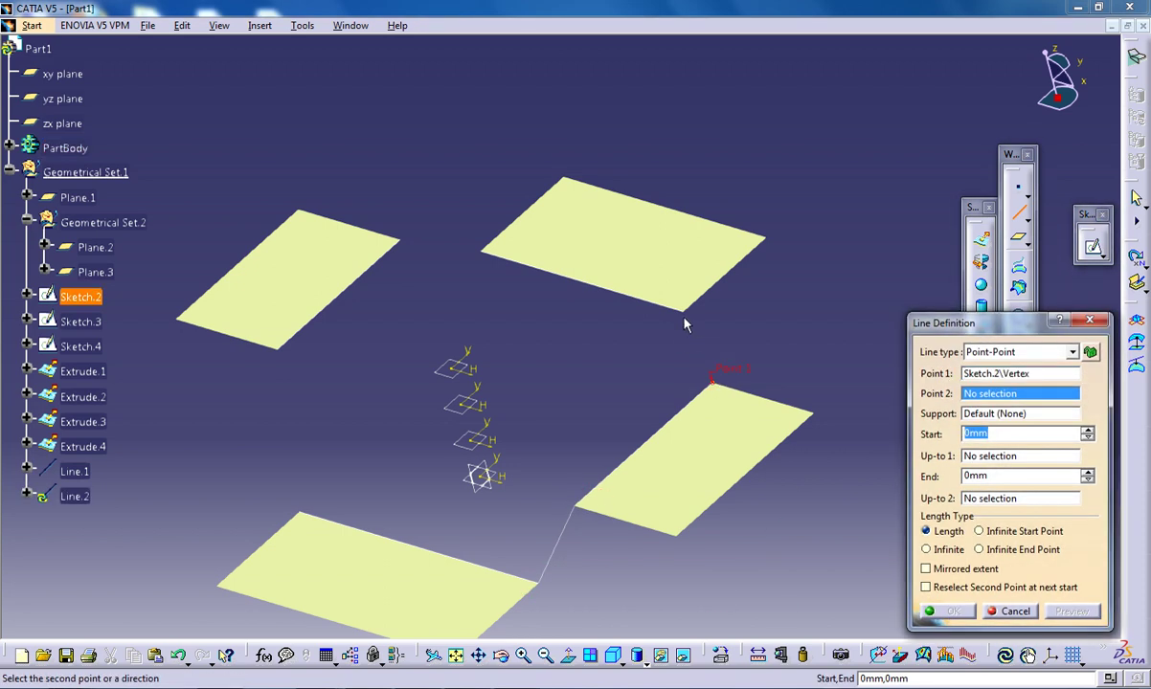
pyautogui.click(683, 312)
pyautogui.click(951, 616)
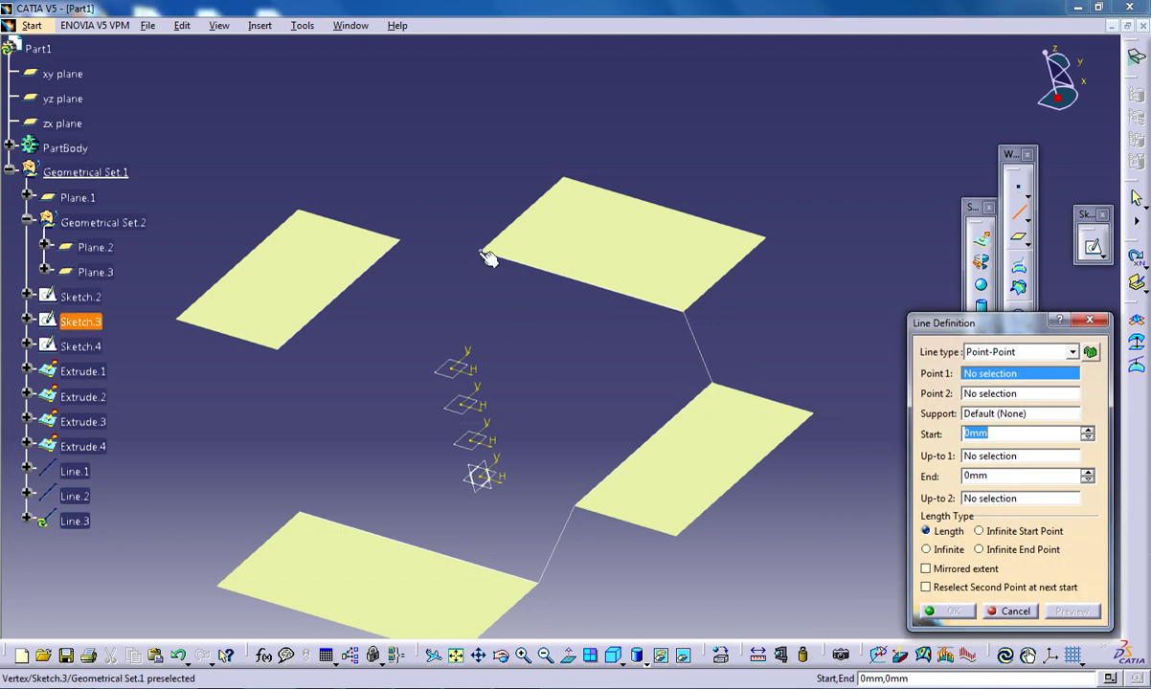
# Draw the remaining lines from top-right to top-left and left to bottom corners
pyautogui.click(480, 251)
pyautogui.click(398, 239)
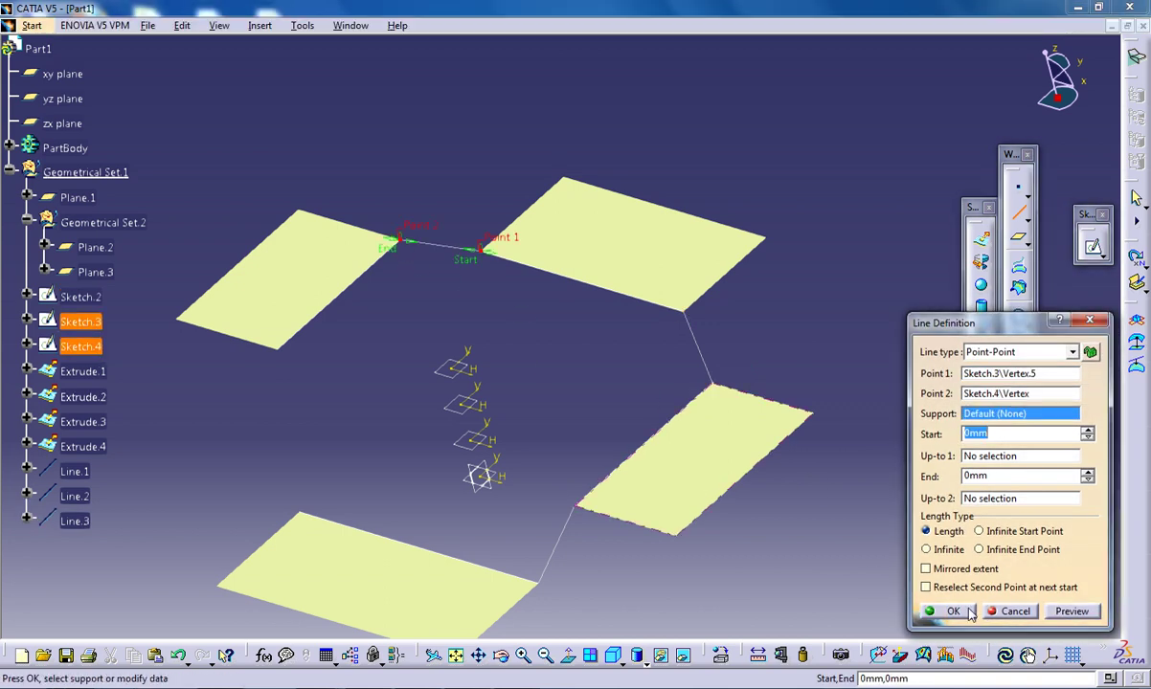
pyautogui.click(277, 345)
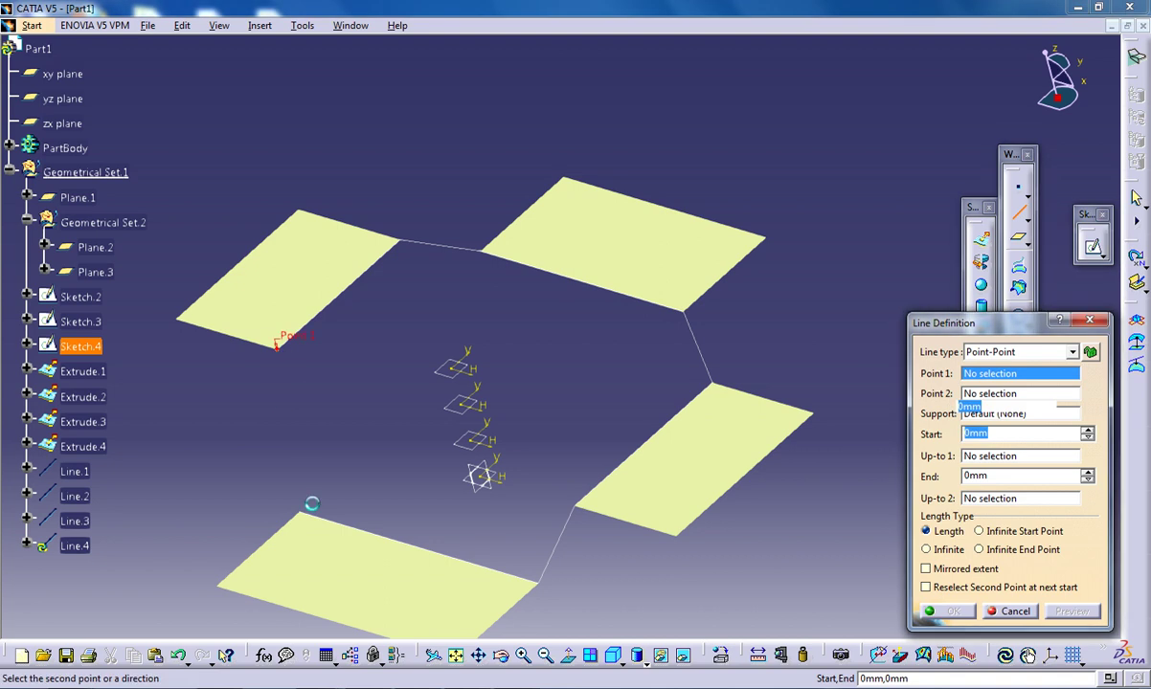
pyautogui.click(300, 516)
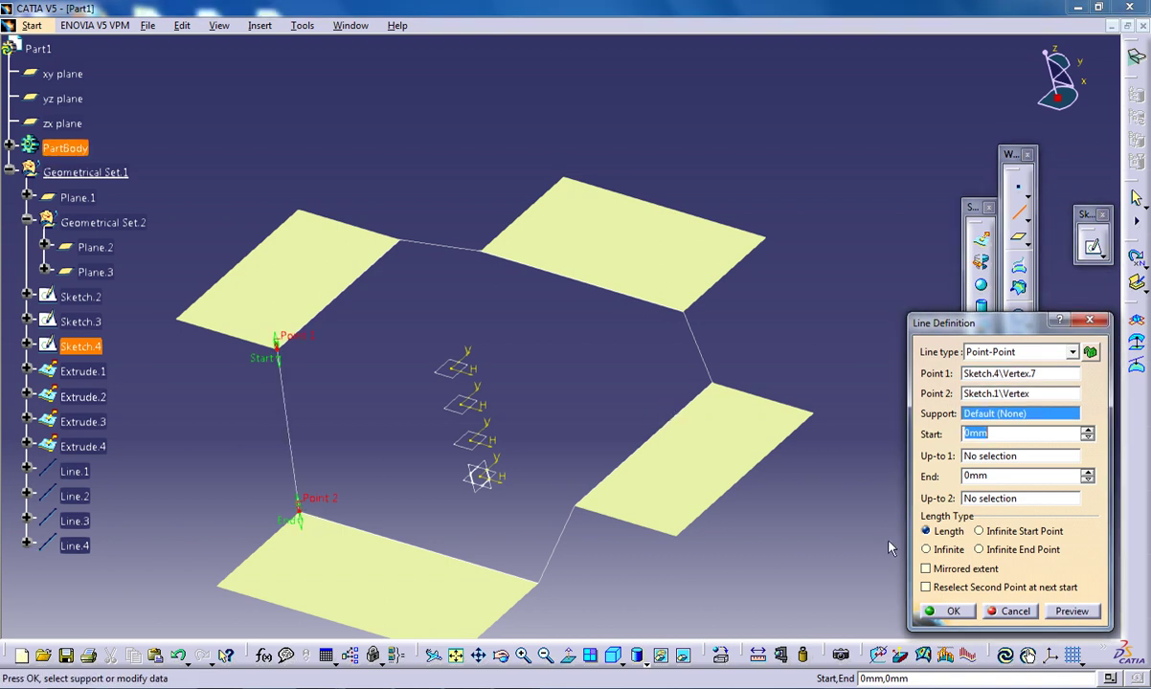
pyautogui.click(951, 614)
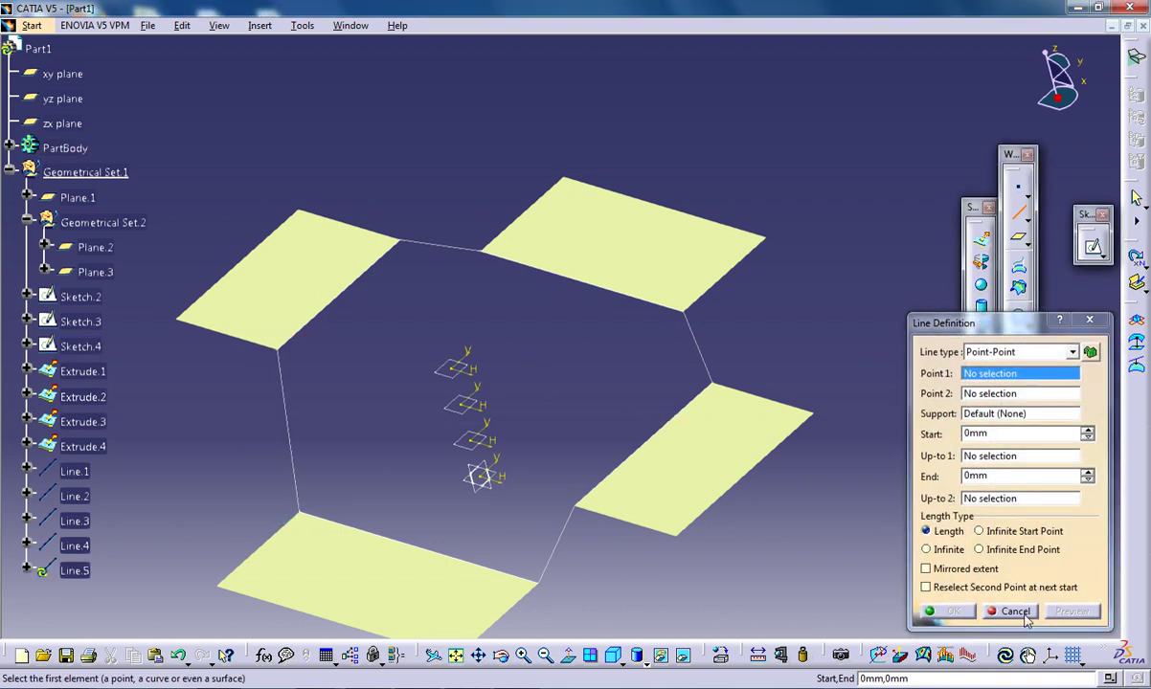
# Cancel line creation, reorient the view and inspect the top surfaces' inner edges
pyautogui.click(1026, 619)
pyautogui.moveTo(502, 411)
pyautogui.mouseDown(button='middle')
pyautogui.moveTo(477, 363)
pyautogui.moveTo(487, 395)
pyautogui.moveTo(449, 407)
pyautogui.mouseUp(button='middle')
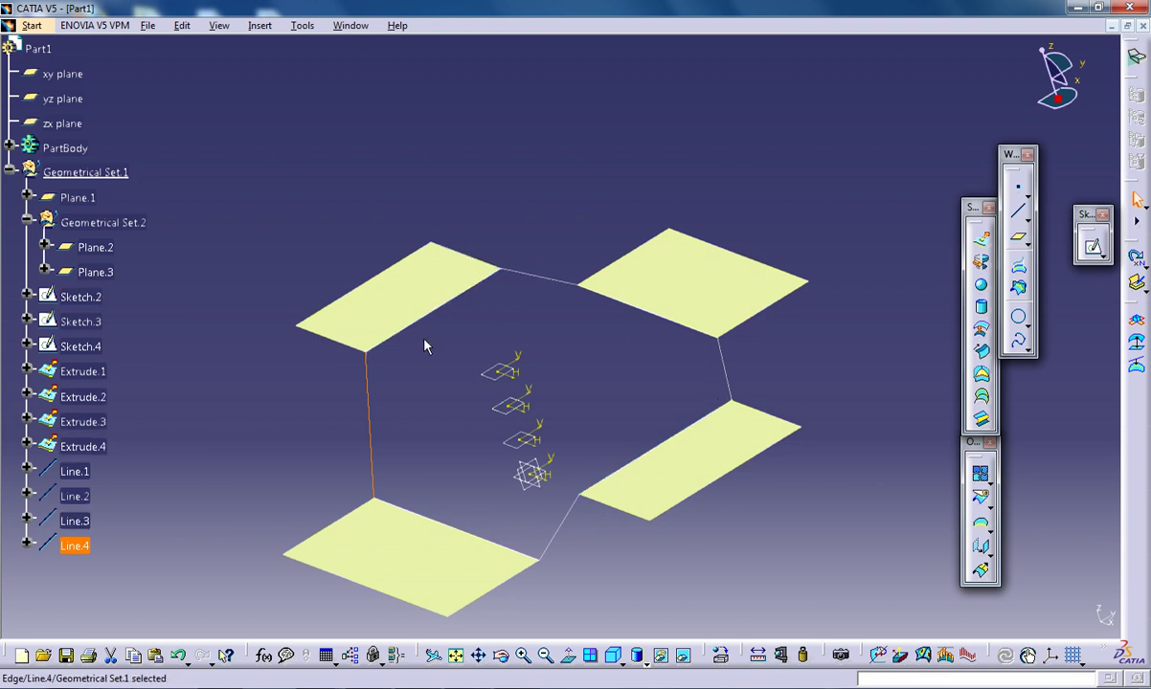
pyautogui.moveTo(598, 407)
pyautogui.mouseDown(button='middle')
pyautogui.moveTo(595, 385)
pyautogui.moveTo(616, 442)
pyautogui.mouseUp(button='middle')
pyautogui.click(705, 275)
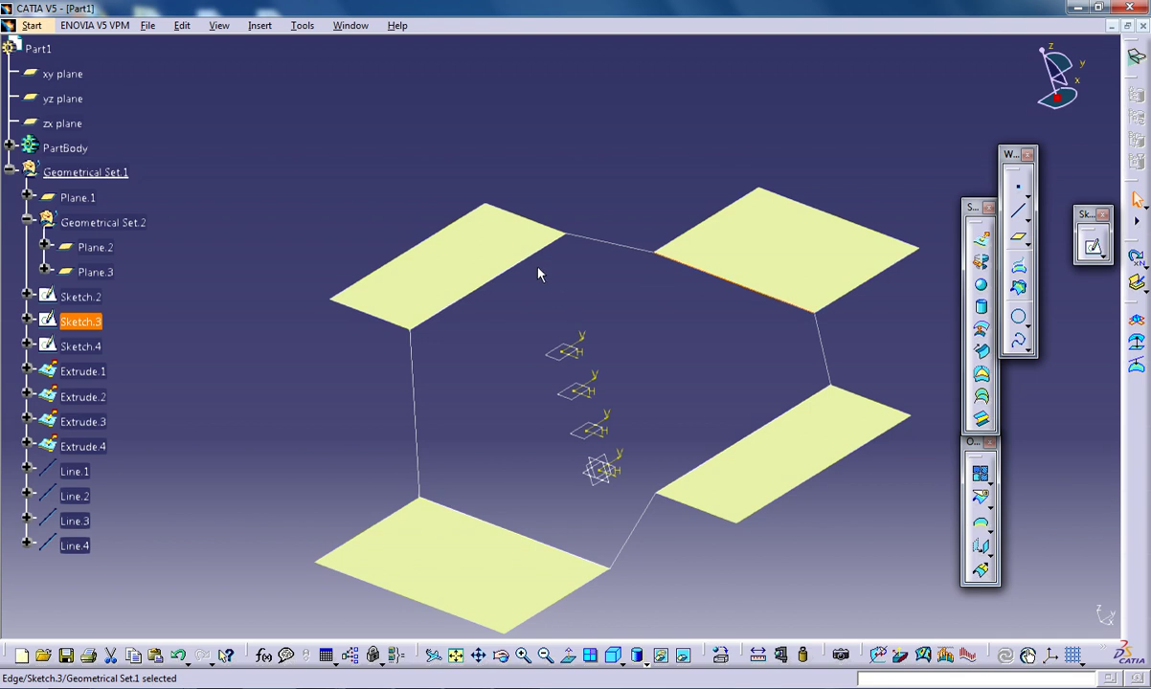
pyautogui.click(506, 263)
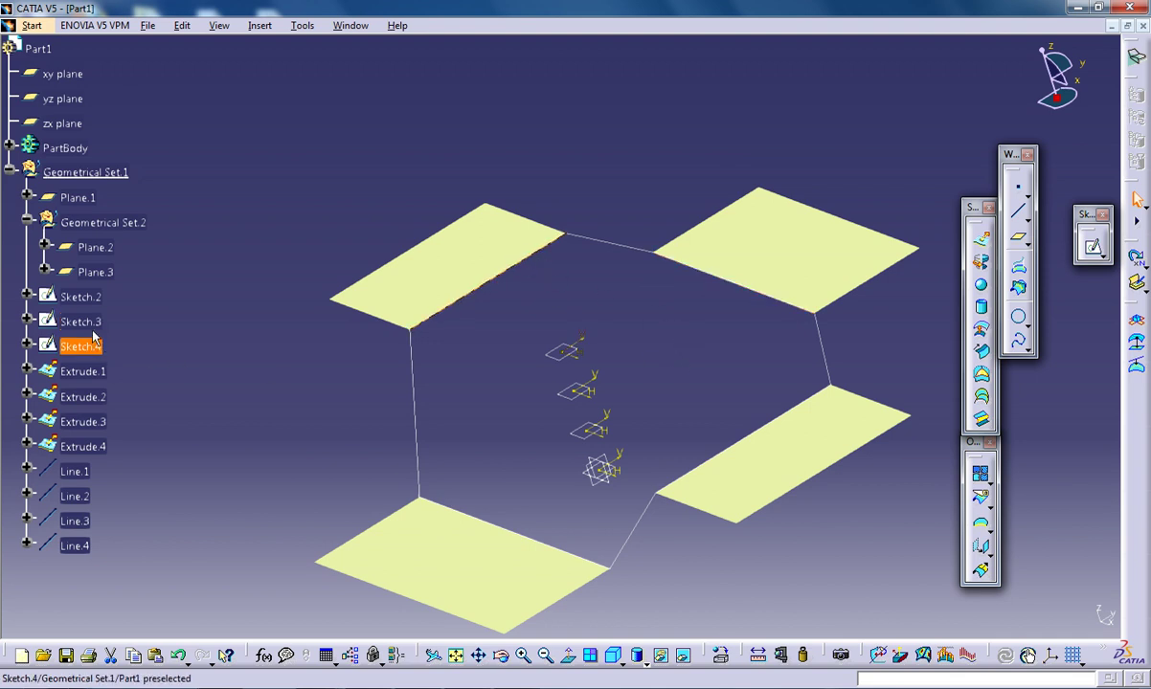
pyautogui.click(698, 272)
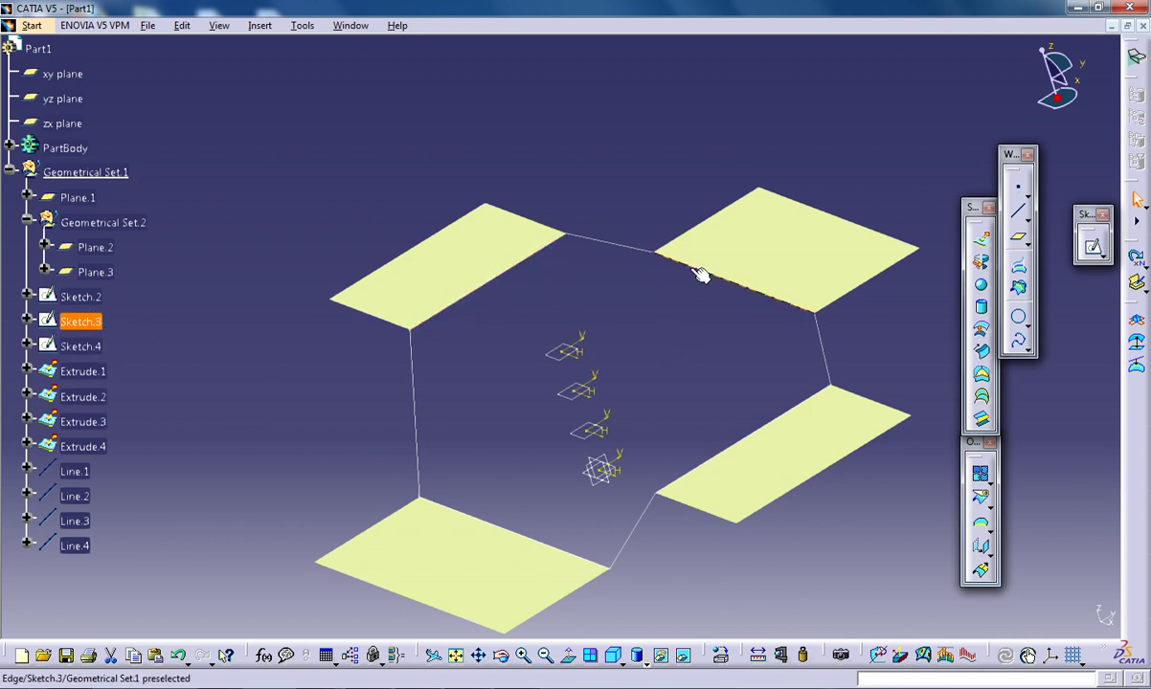
pyautogui.click(531, 258)
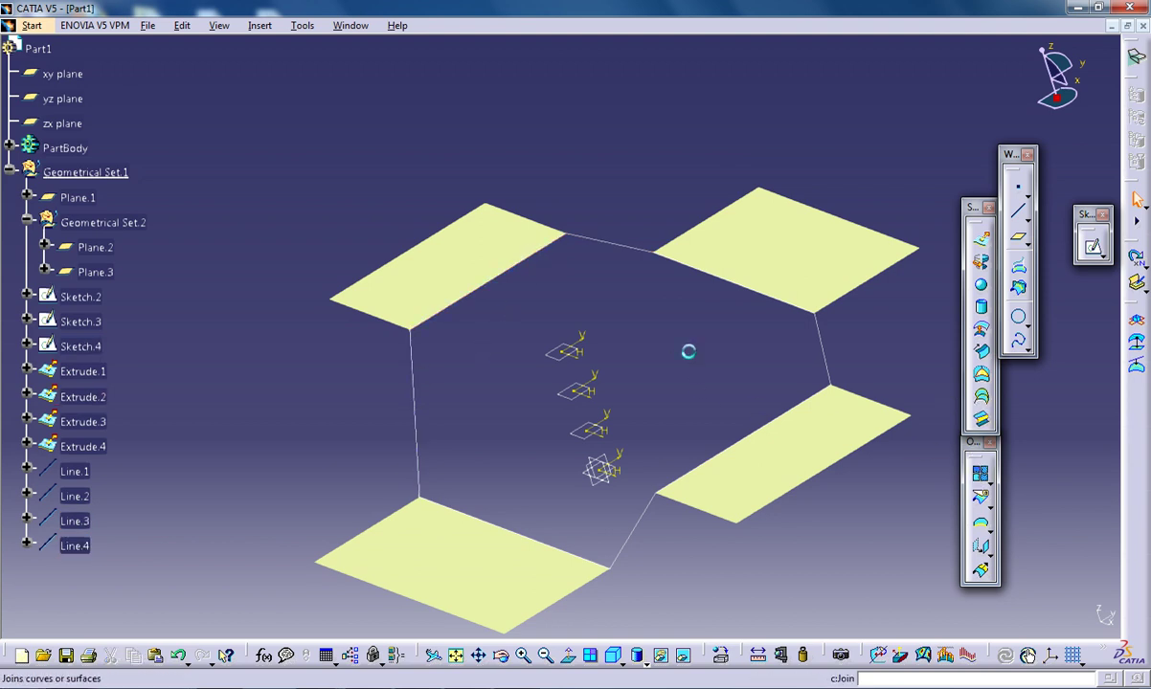
# Join the Sketch.1–4 edges and Line.1–4 in order into Join.1
pyautogui.click(981, 476)
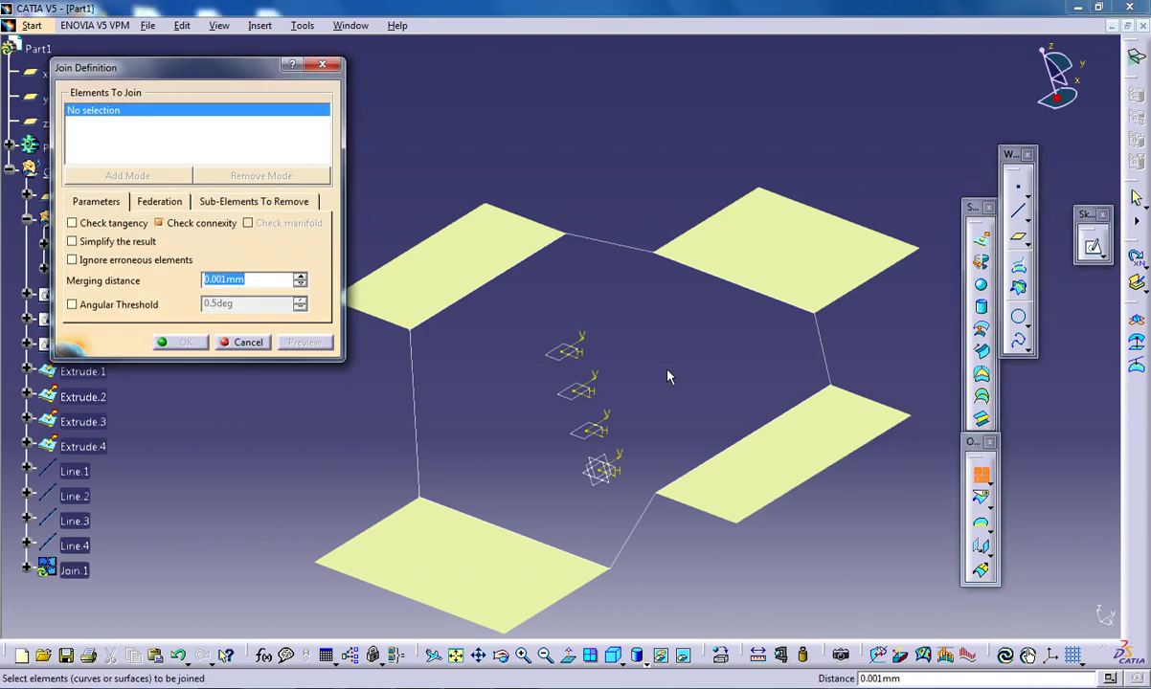
pyautogui.click(507, 271)
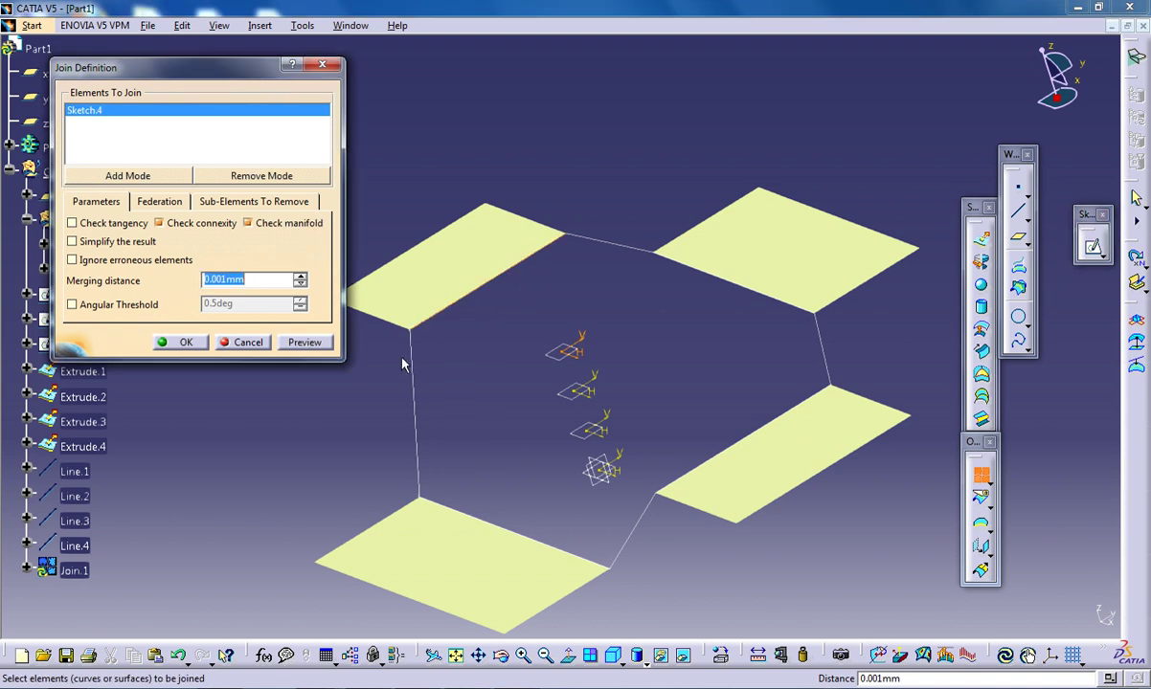
pyautogui.click(415, 368)
pyautogui.click(476, 521)
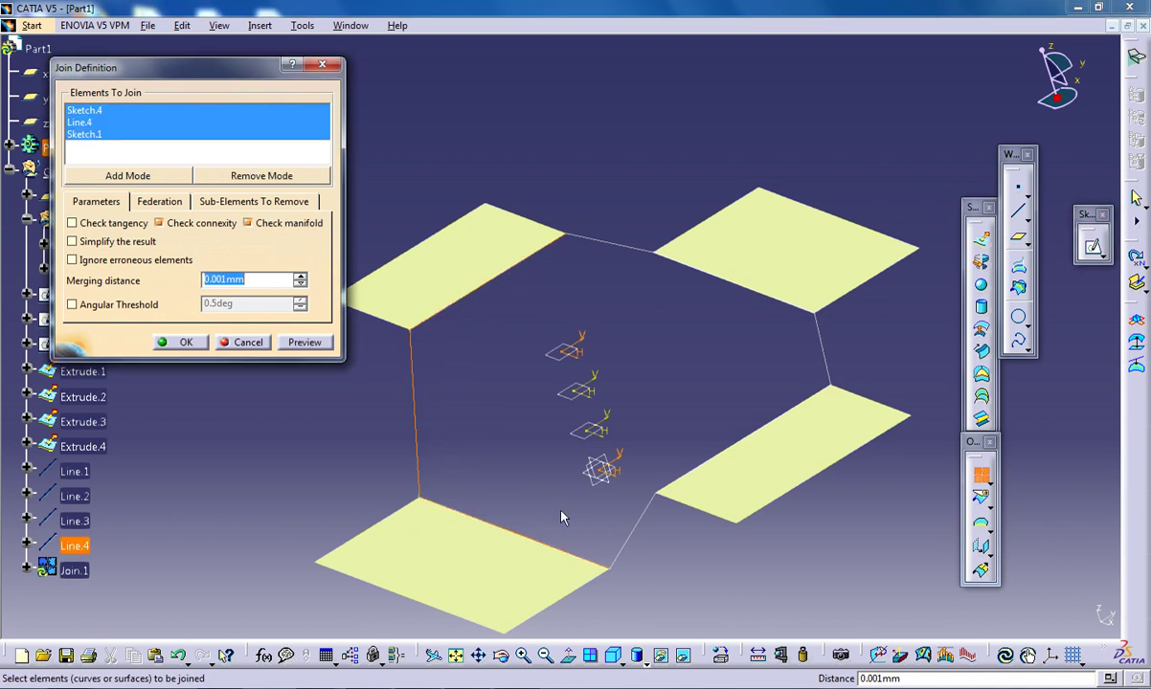
pyautogui.click(635, 525)
pyautogui.click(693, 474)
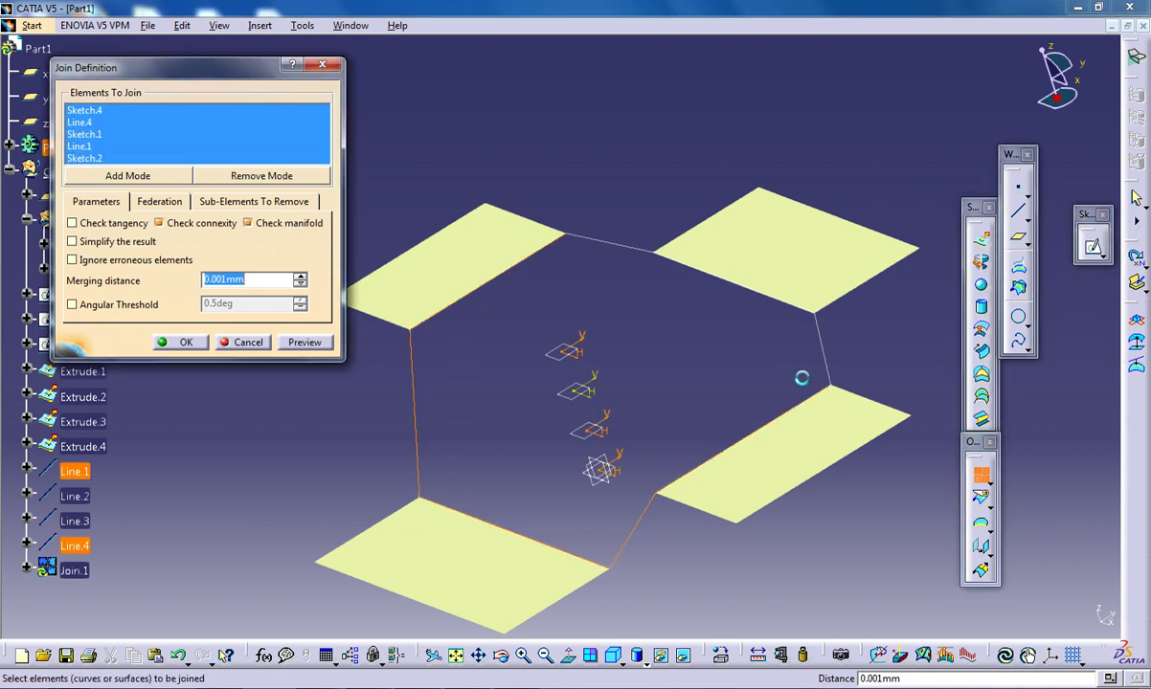
pyautogui.click(827, 360)
pyautogui.click(791, 303)
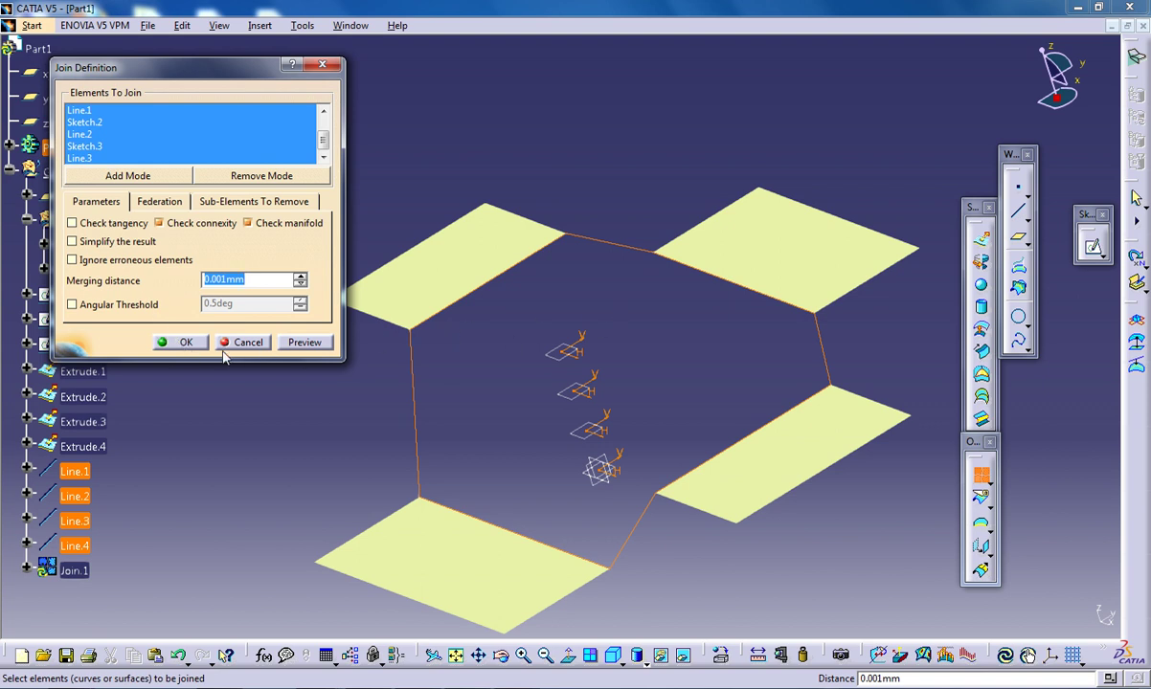
pyautogui.click(189, 342)
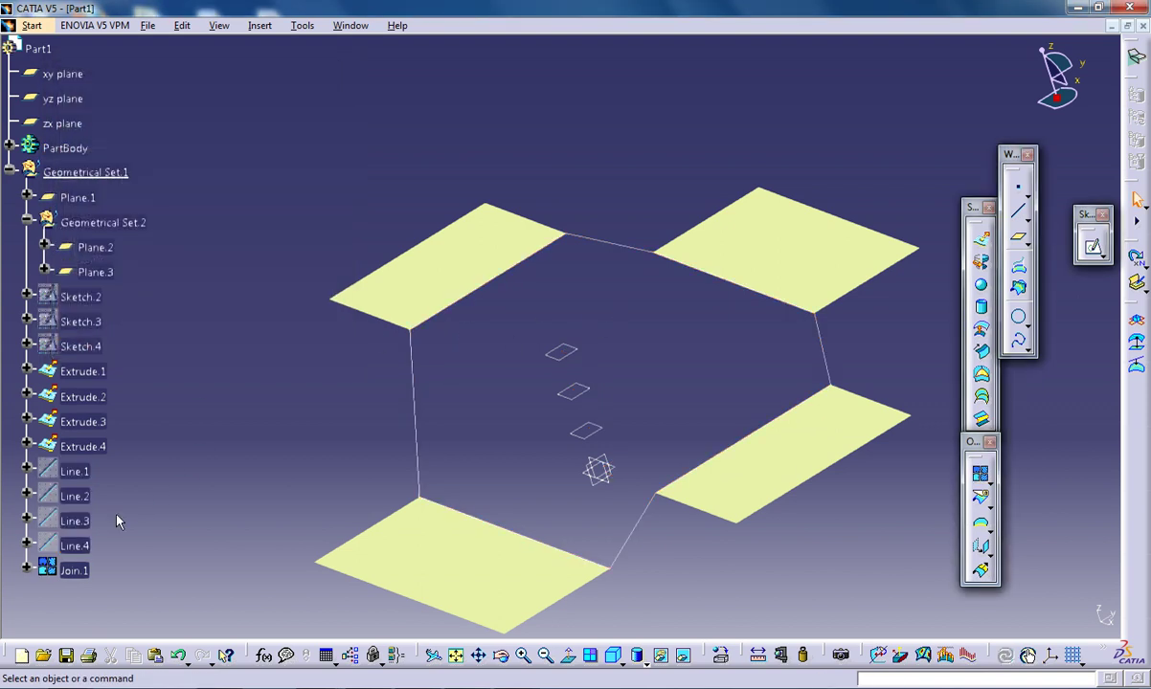
# Start an extruded surface from Join.1, then cancel it
pyautogui.click(86, 576)
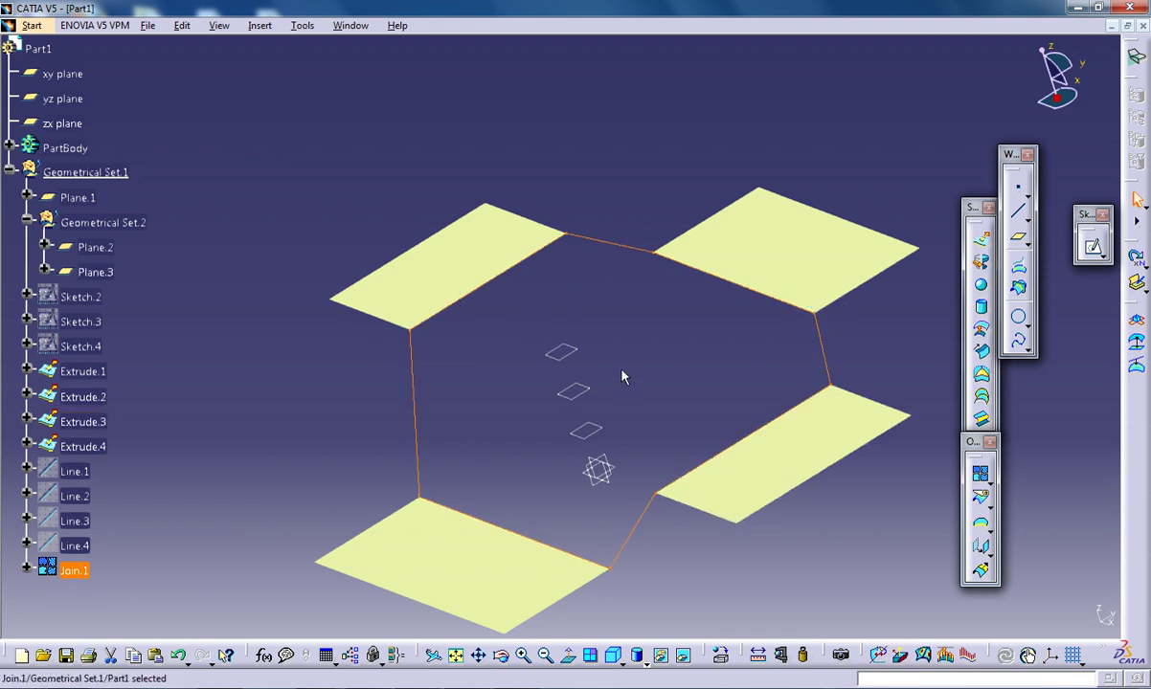
pyautogui.moveTo(623, 377)
pyautogui.mouseDown(button='middle')
pyautogui.moveTo(556, 379)
pyautogui.moveTo(610, 334)
pyautogui.mouseUp(button='middle')
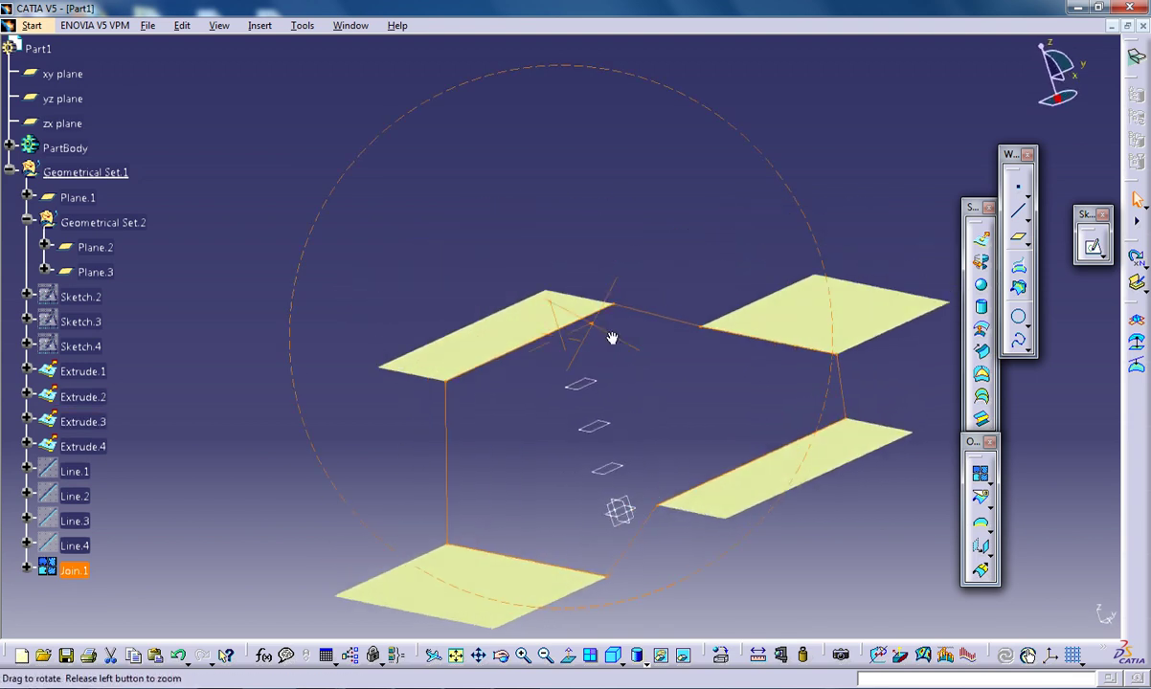
pyautogui.click(981, 263)
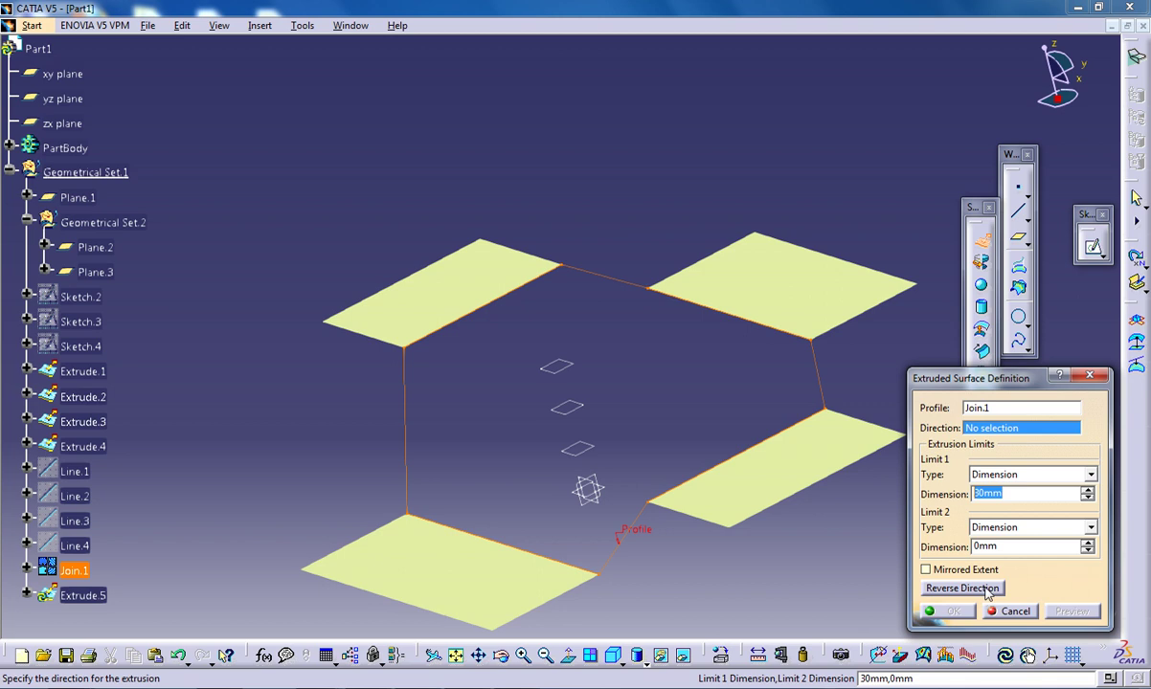
pyautogui.click(1013, 611)
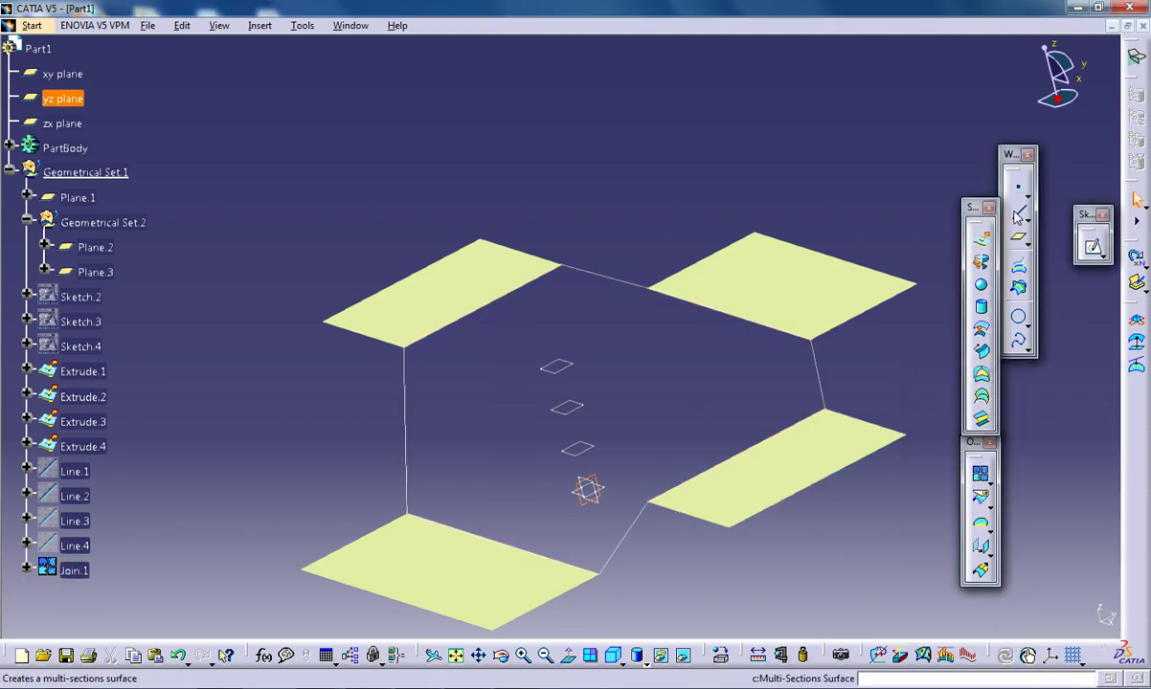
# Sketch a vertical line from the origin on the yz plane as Sketch.5
pyautogui.click(1093, 246)
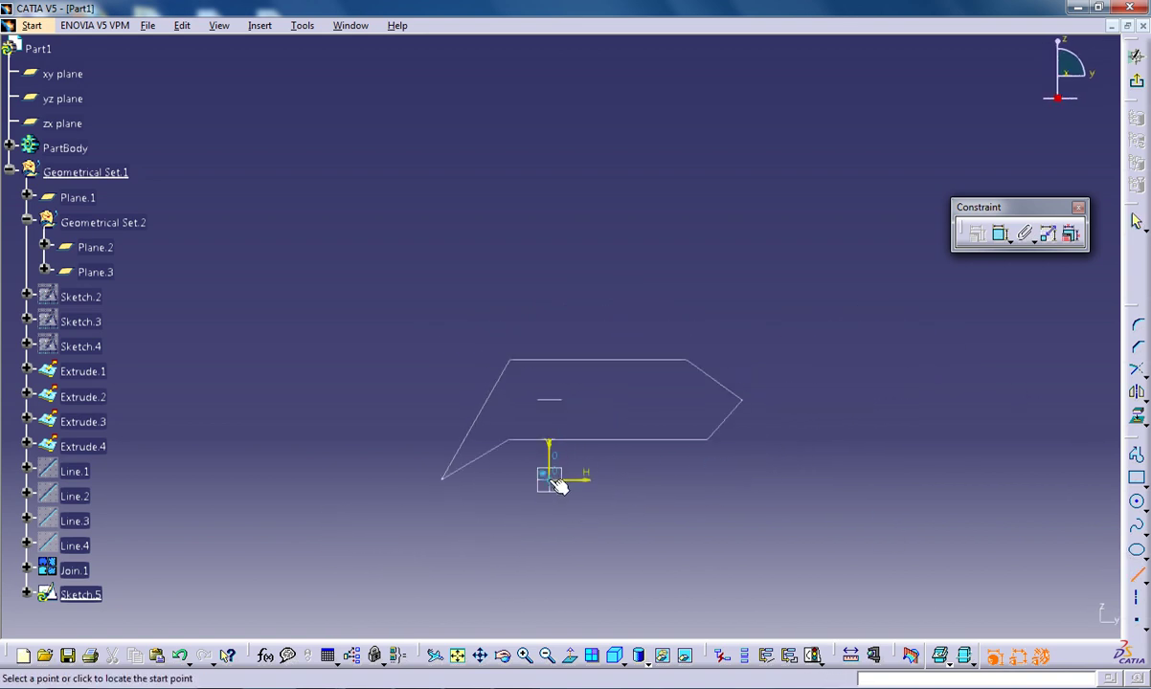
pyautogui.click(549, 377)
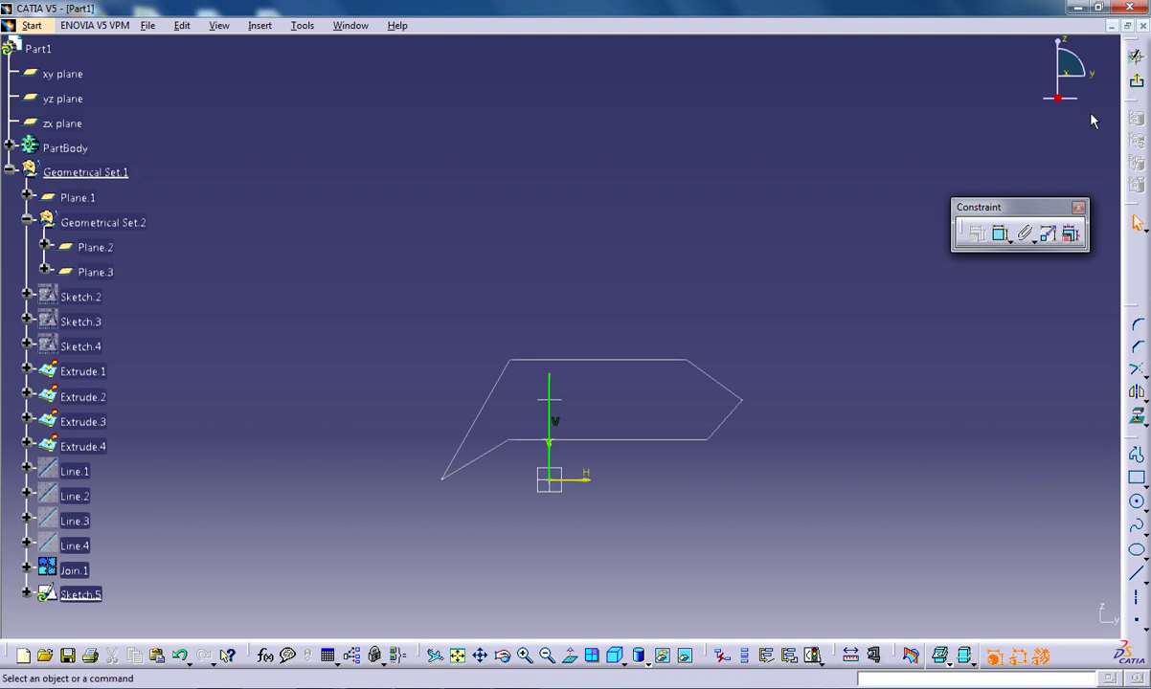
pyautogui.click(1137, 81)
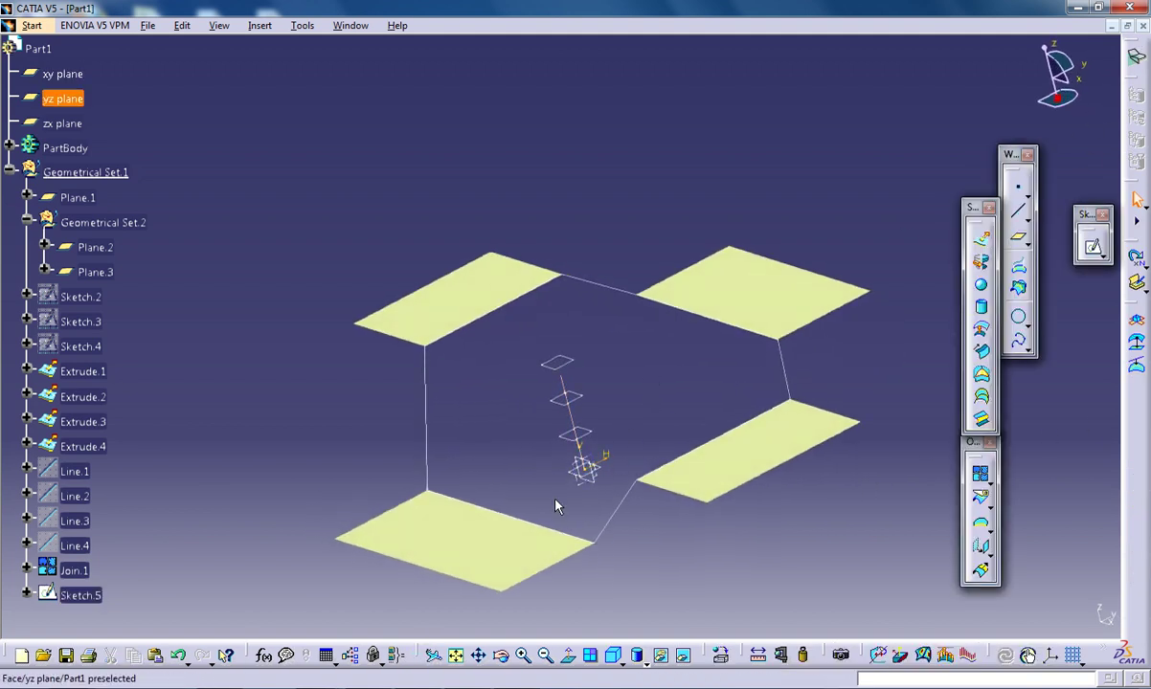
pyautogui.click(626, 507)
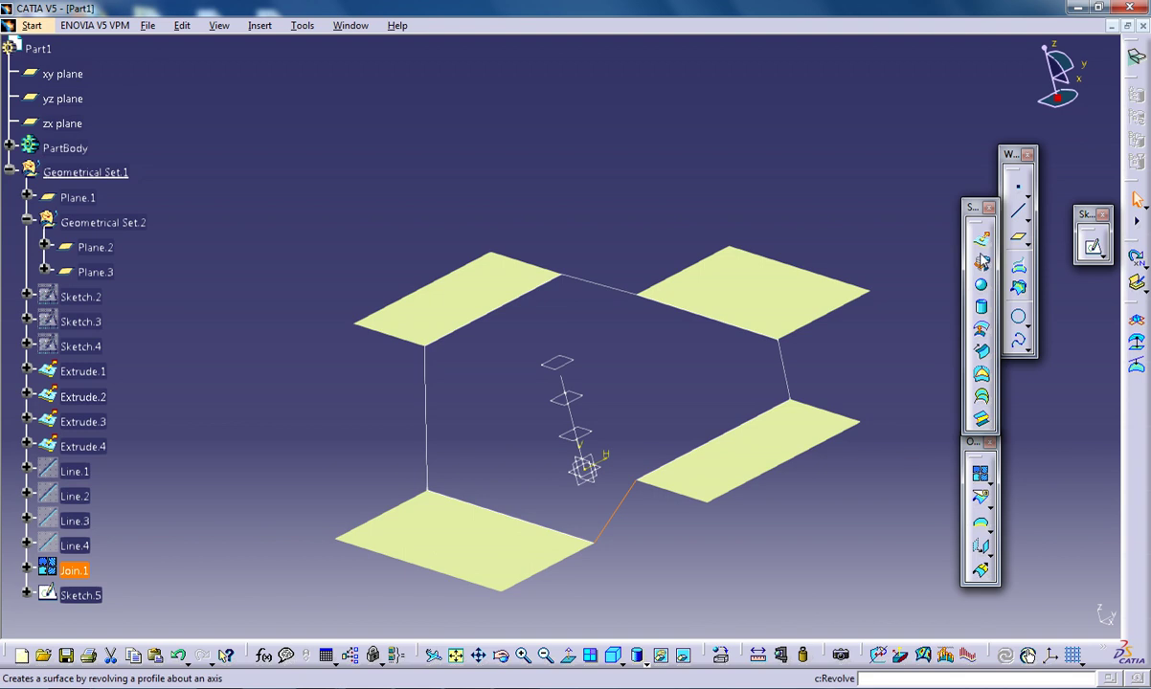
pyautogui.click(983, 246)
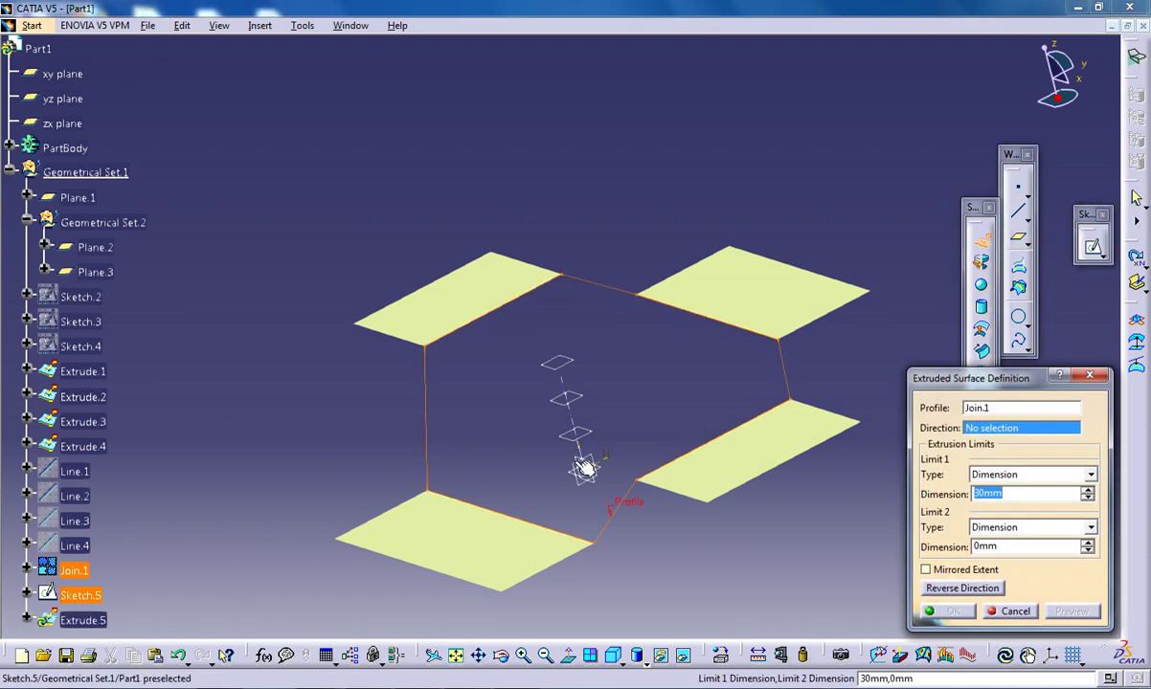
pyautogui.click(570, 424)
pyautogui.moveTo(596, 337)
pyautogui.mouseDown(button='middle')
pyautogui.moveTo(584, 422)
pyautogui.moveTo(613, 405)
pyautogui.mouseUp(button='middle')
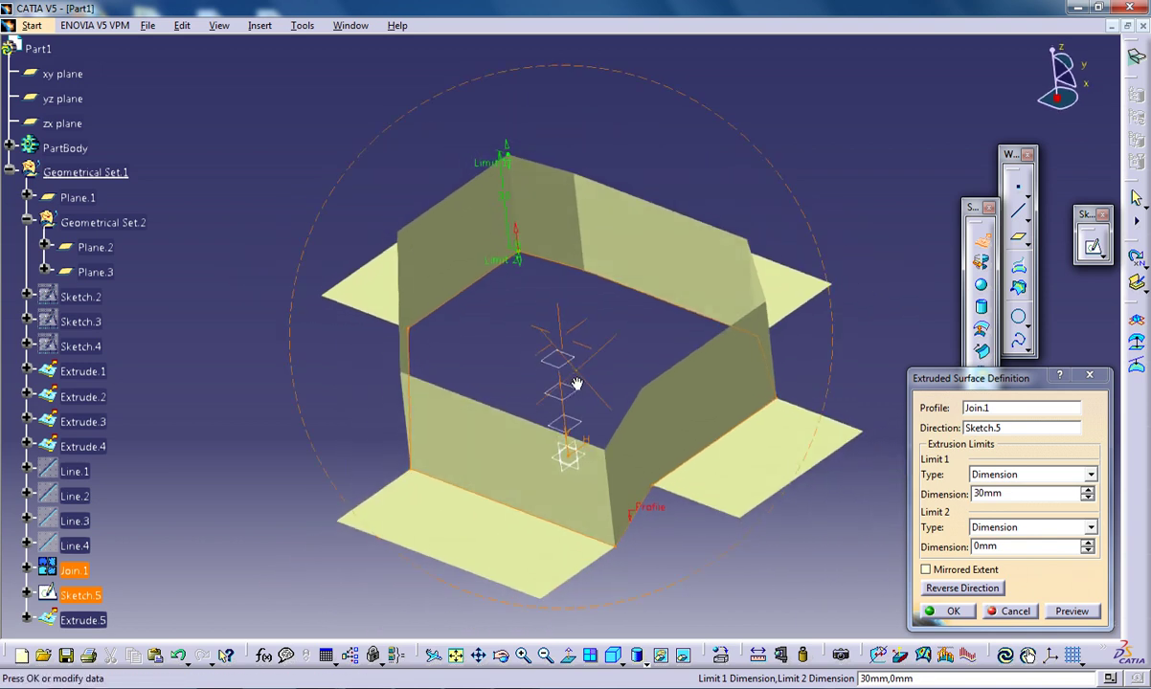
pyautogui.click(1015, 610)
pyautogui.moveTo(704, 416); pyautogui.dragTo(599, 458, button='middle')
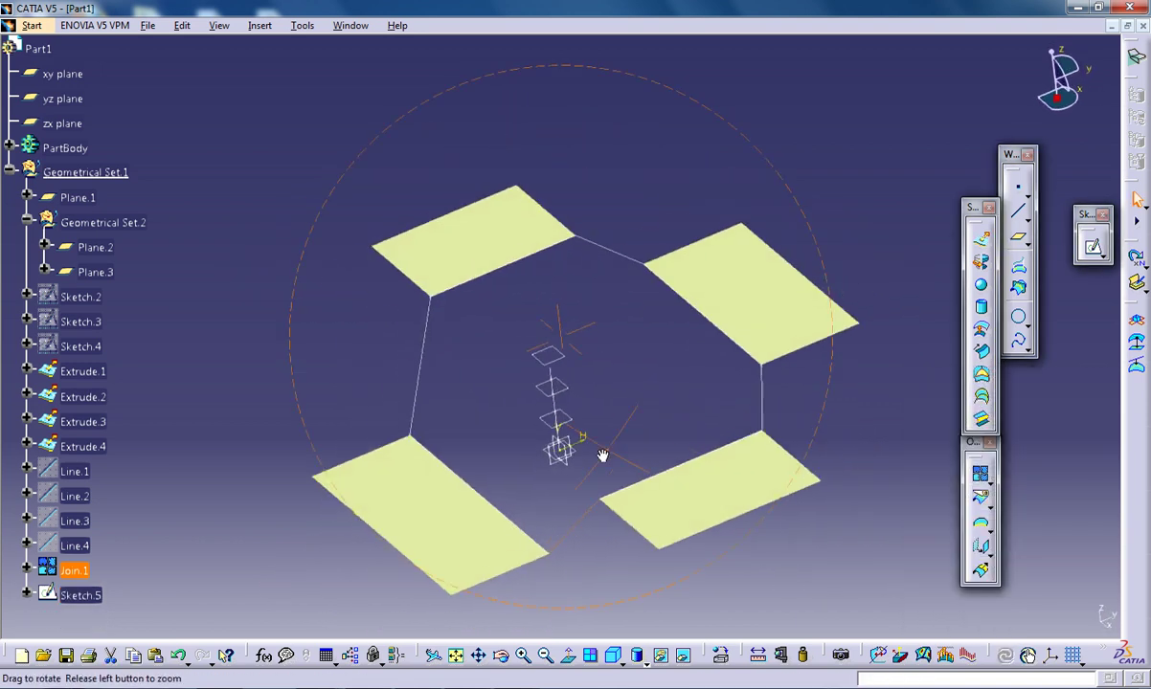
# Delete Sketch.5's vertical line and draw a spline rising upward from the origin
pyautogui.click(1092, 247)
pyautogui.click(564, 400)
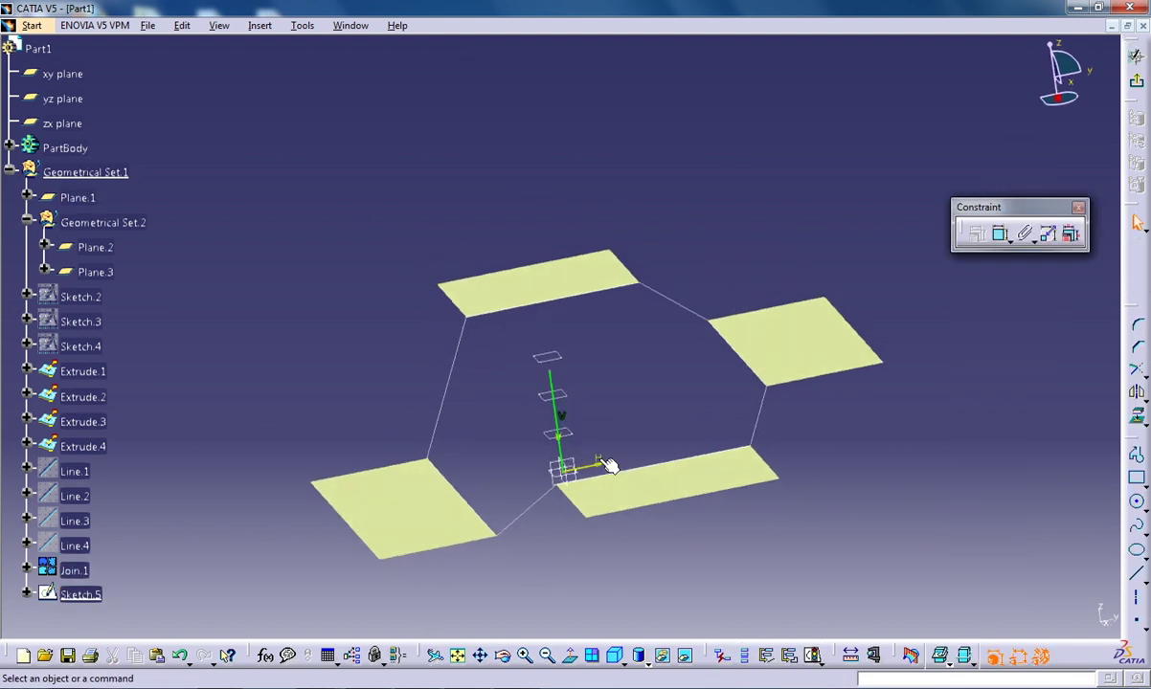
pyautogui.click(555, 409)
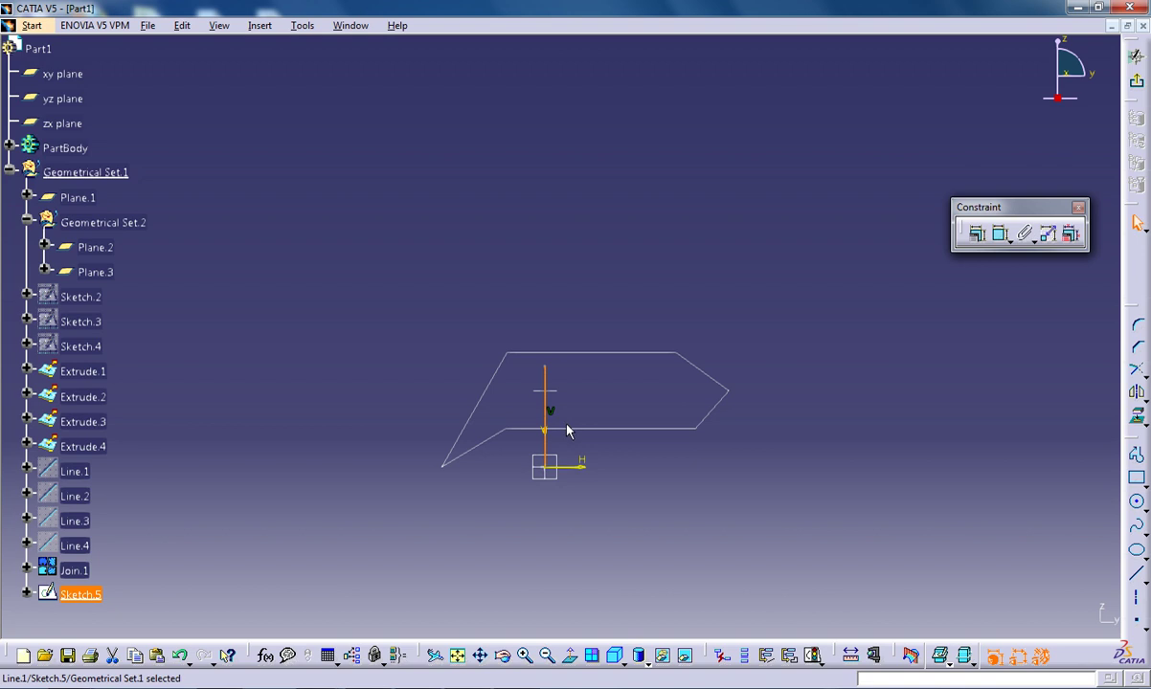
pyautogui.press('Delete')
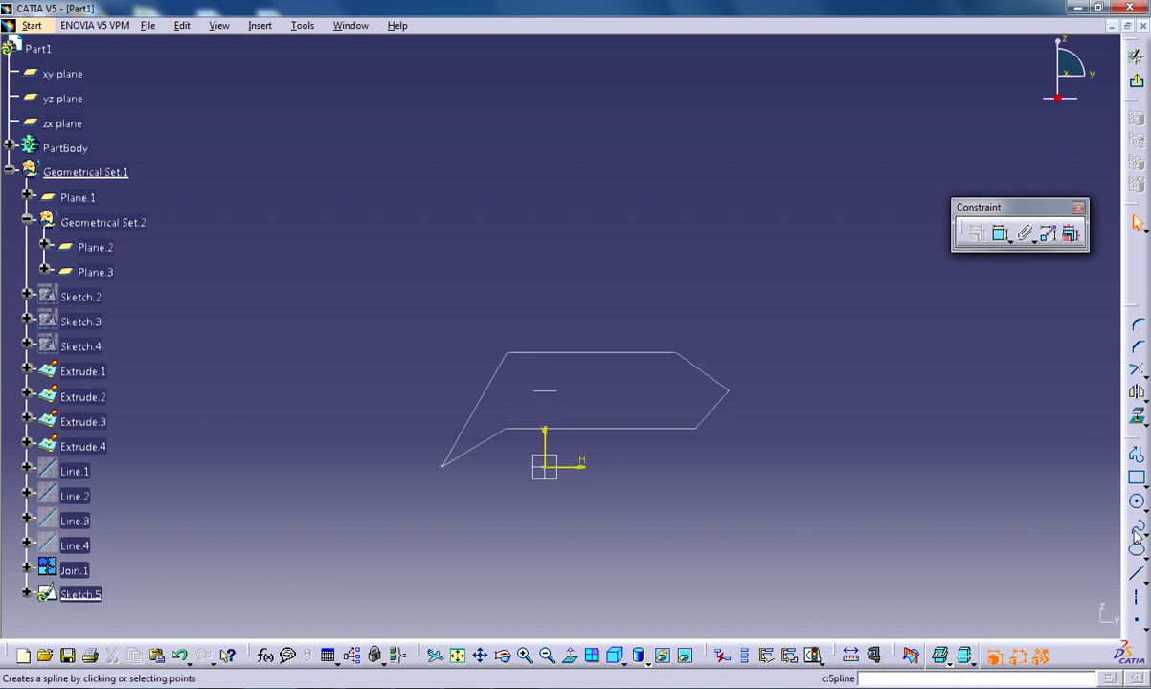
pyautogui.click(1137, 525)
pyautogui.click(545, 441)
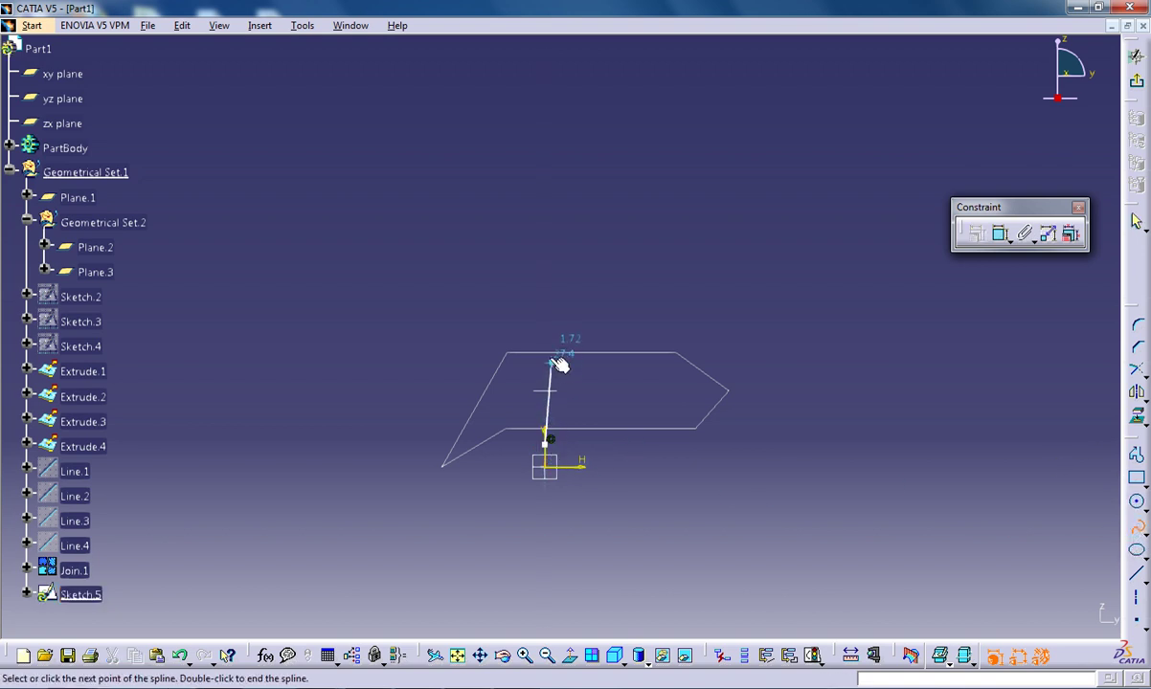
pyautogui.click(545, 346)
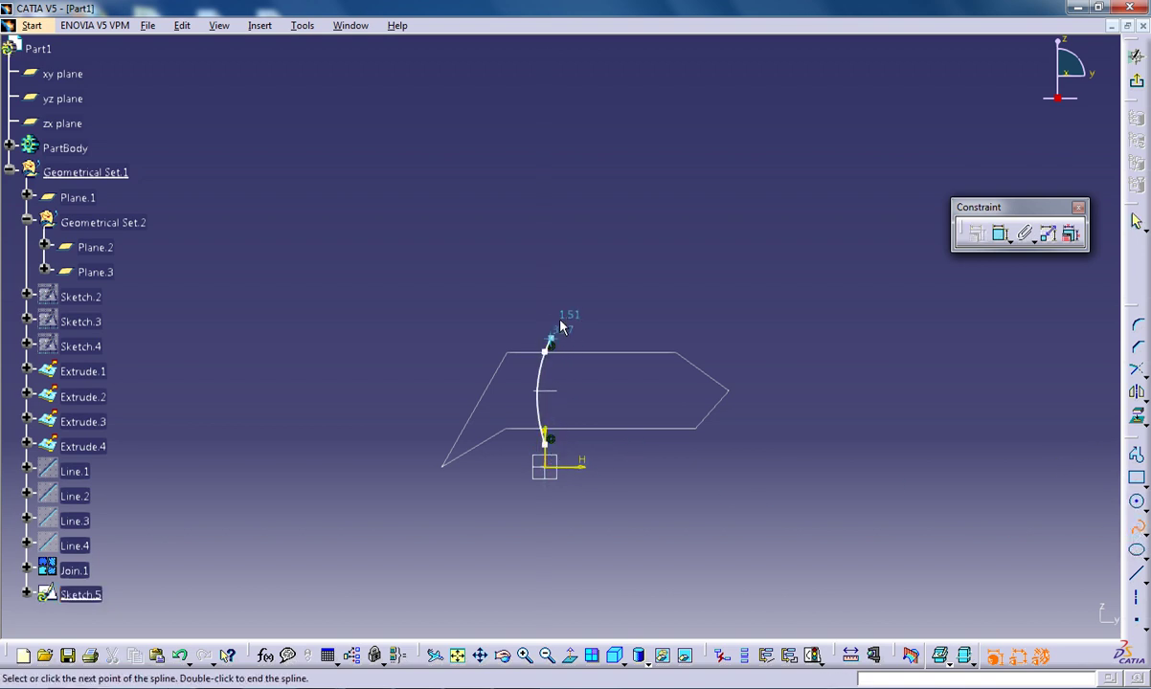
pyautogui.doubleClick(668, 141)
pyautogui.click(1142, 85)
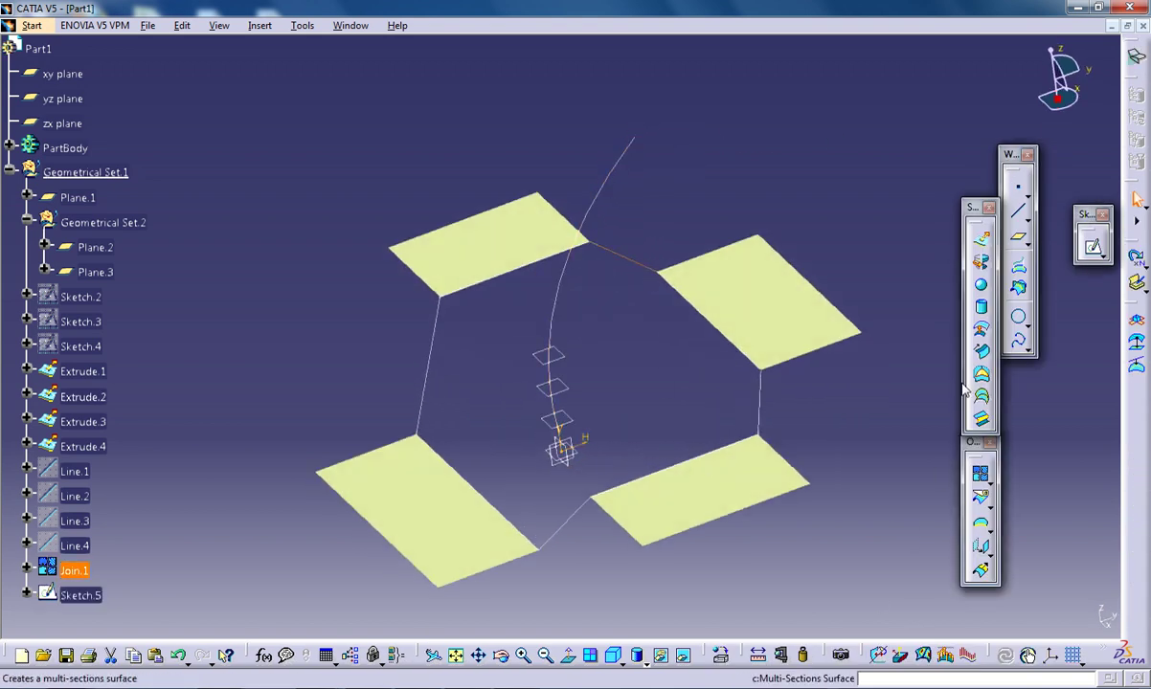
# Sweep profile Join.1 along guide curve Sketch.5 to create Sweep.1, then orbit to inspect it
pyautogui.click(980, 352)
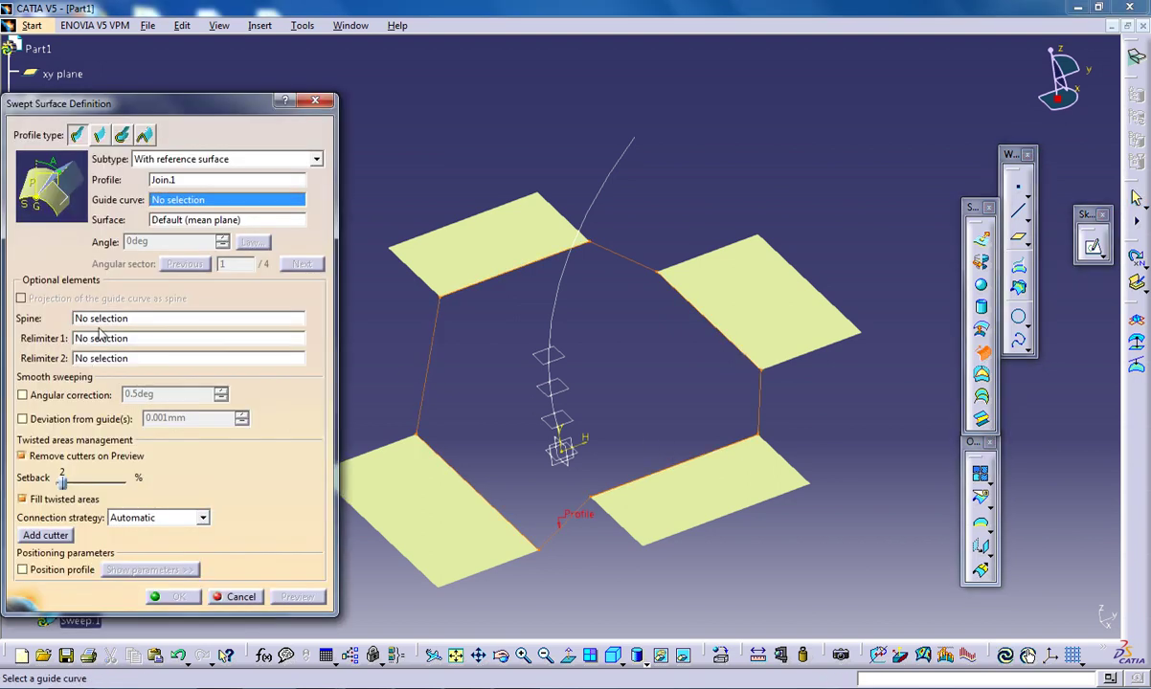
pyautogui.click(569, 281)
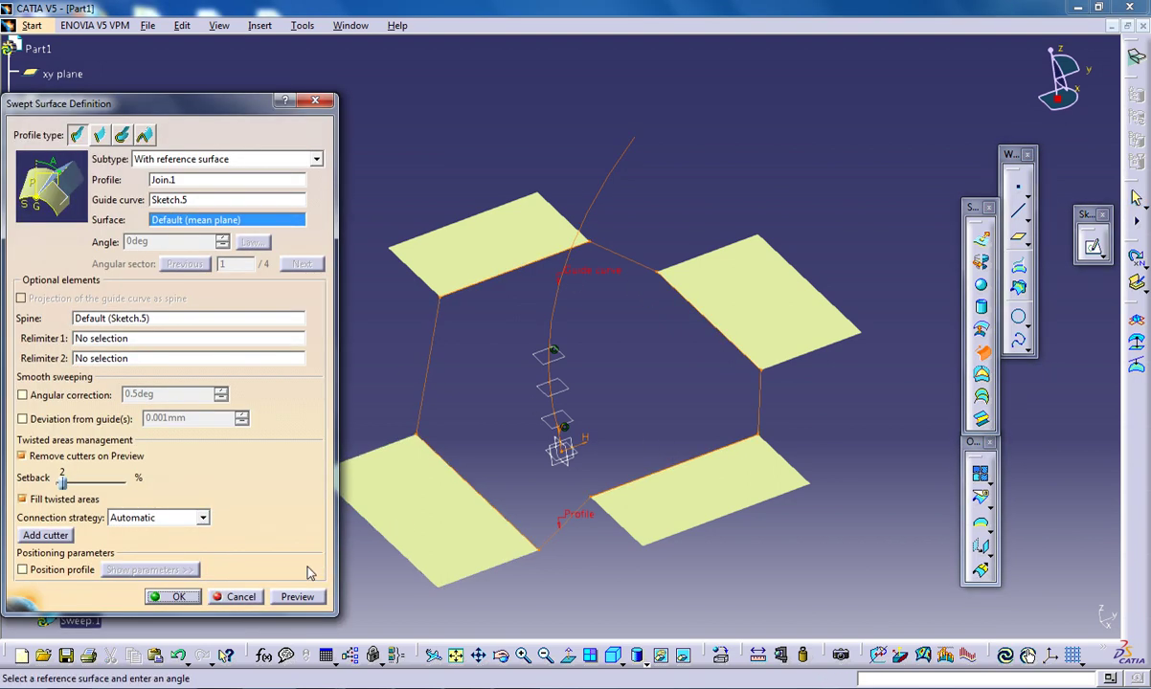
pyautogui.click(296, 598)
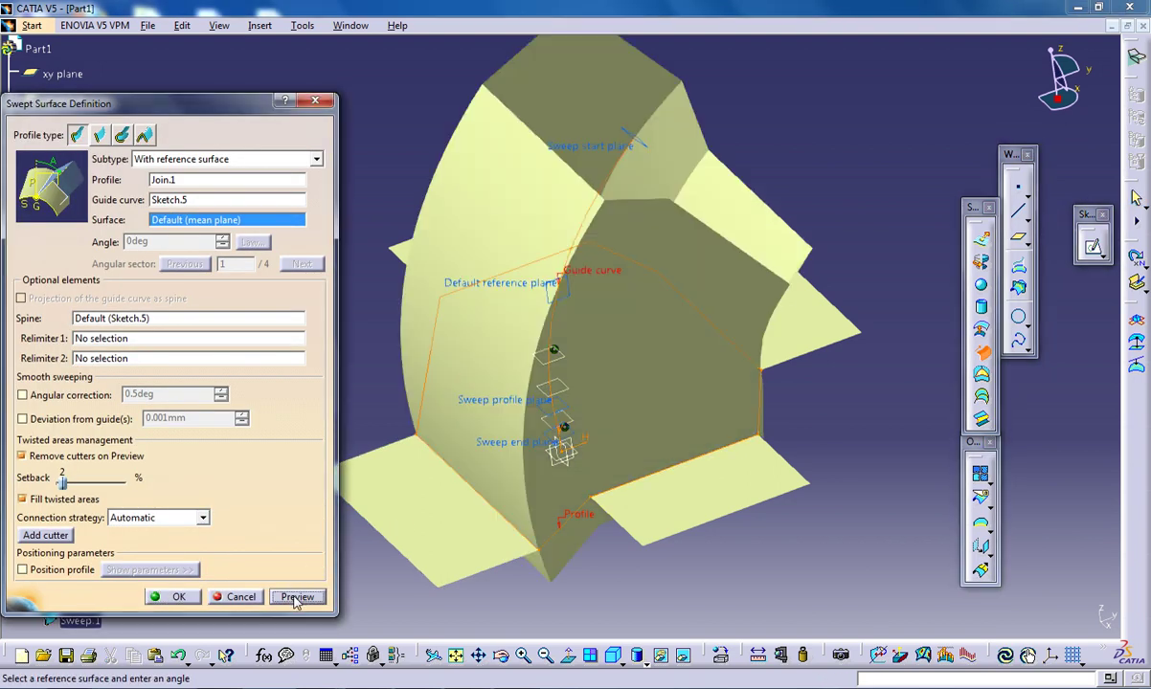
pyautogui.click(177, 597)
pyautogui.moveTo(514, 304)
pyautogui.mouseDown(button='middle')
pyautogui.moveTo(470, 380)
pyautogui.moveTo(337, 385)
pyautogui.moveTo(522, 365)
pyautogui.moveTo(677, 267)
pyautogui.moveTo(509, 313)
pyautogui.moveTo(684, 317)
pyautogui.moveTo(545, 470)
pyautogui.moveTo(599, 398)
pyautogui.moveTo(655, 432)
pyautogui.moveTo(446, 506)
pyautogui.mouseUp(button='middle')
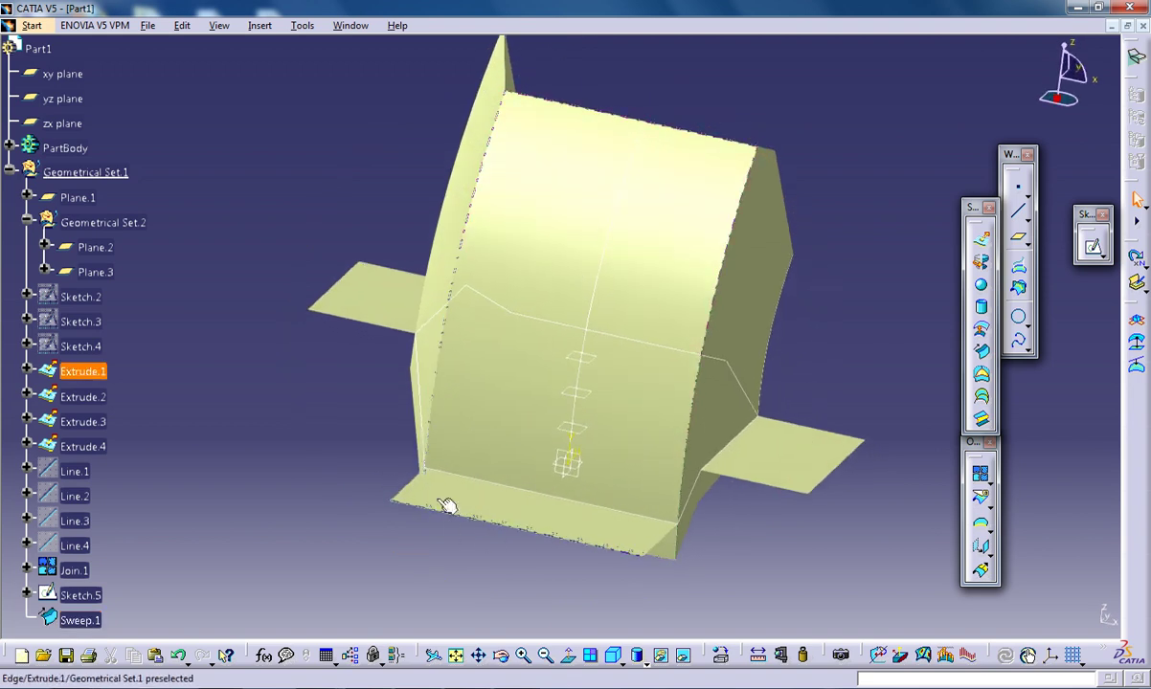
pyautogui.moveTo(722, 437)
pyautogui.mouseDown(button='middle')
pyautogui.moveTo(547, 507)
pyautogui.moveTo(733, 419)
pyautogui.moveTo(588, 385)
pyautogui.moveTo(522, 403)
pyautogui.moveTo(481, 442)
pyautogui.moveTo(671, 412)
pyautogui.moveTo(537, 459)
pyautogui.moveTo(348, 482)
pyautogui.moveTo(500, 438)
pyautogui.mouseUp(button='middle')
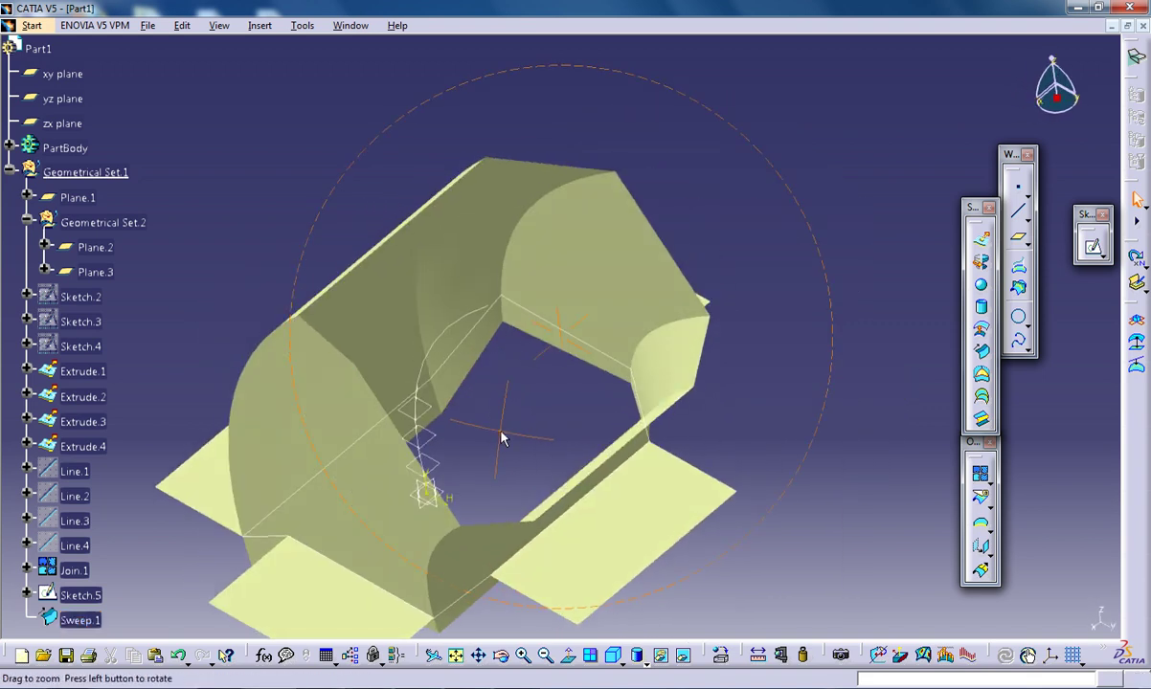